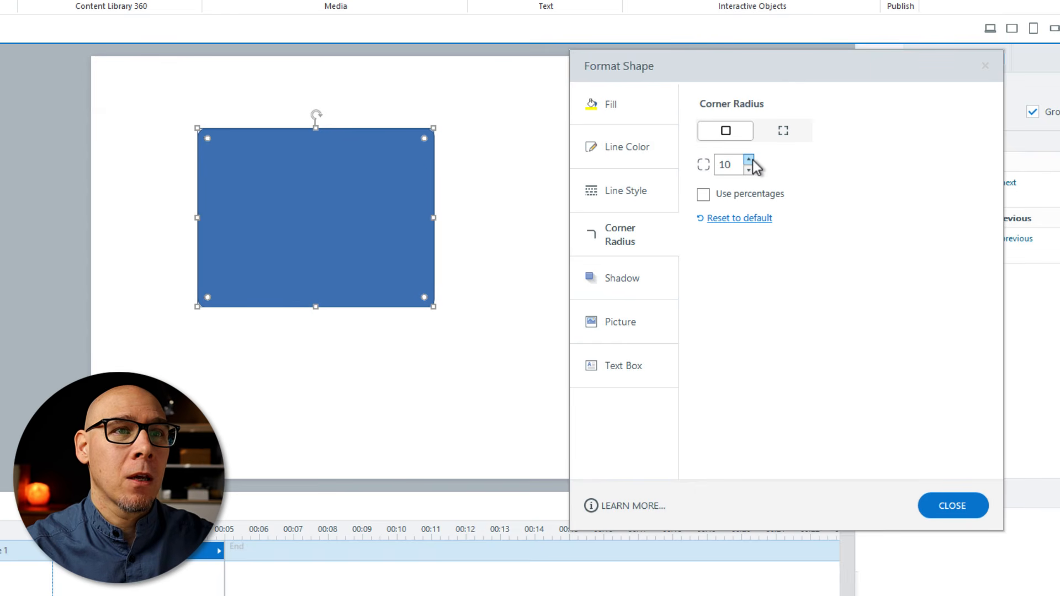
Close the shape formatting settings and move the rounded rectangle slightly up and to the right on the slide
left_click(953, 505)
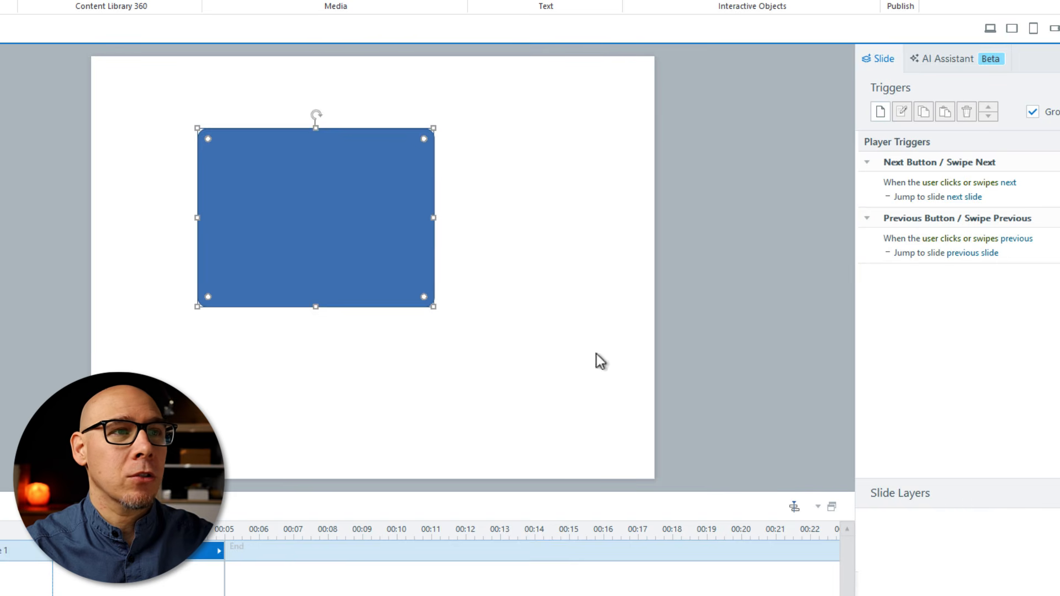
left_click(596, 360)
left_click_drag(335, 176, 346, 161)
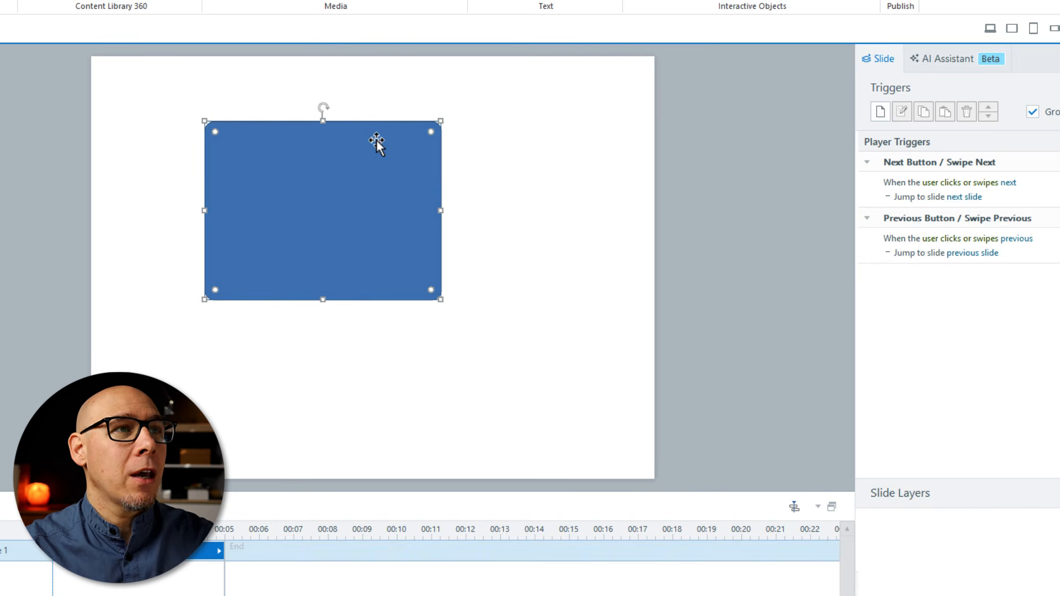
Draw a triangle about 41 × 61 px beside the rectangle and rotate it 90° so it points right
left_click(296, 1)
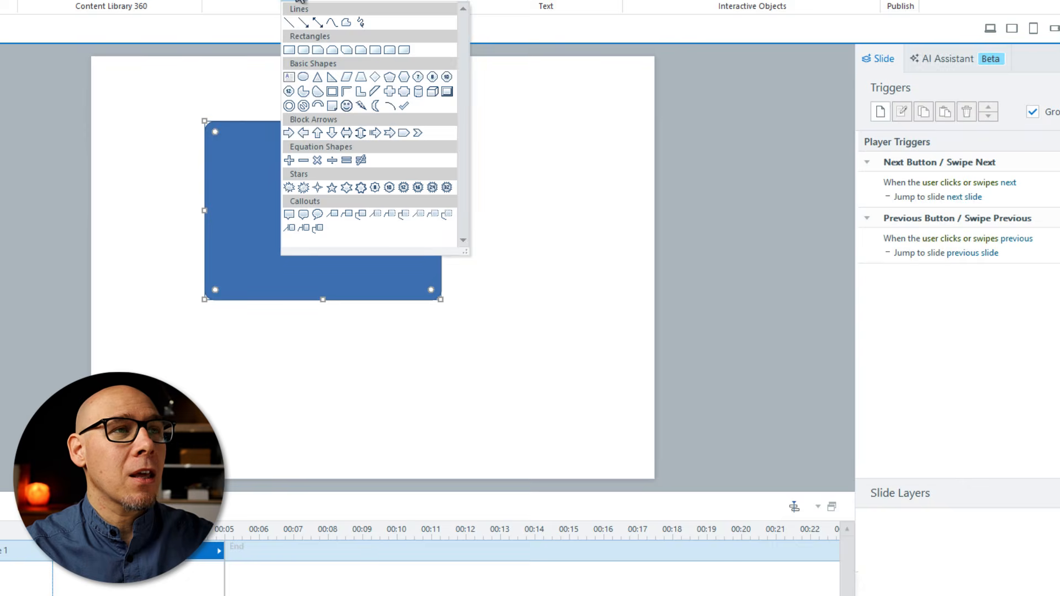
left_click(317, 77)
left_click_drag(497, 188, 530, 235)
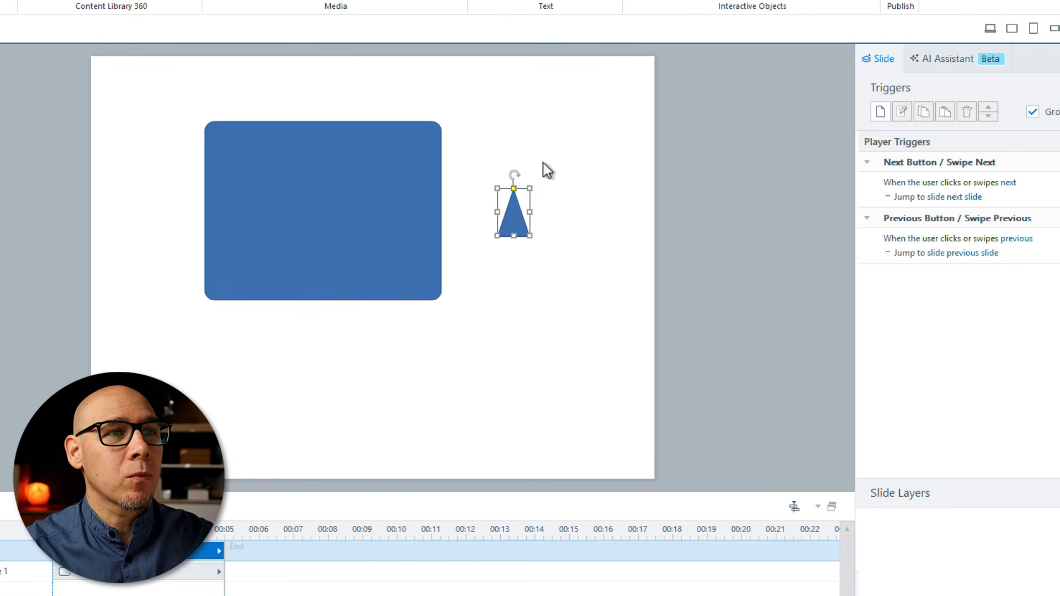
left_click_drag(517, 174, 546, 219)
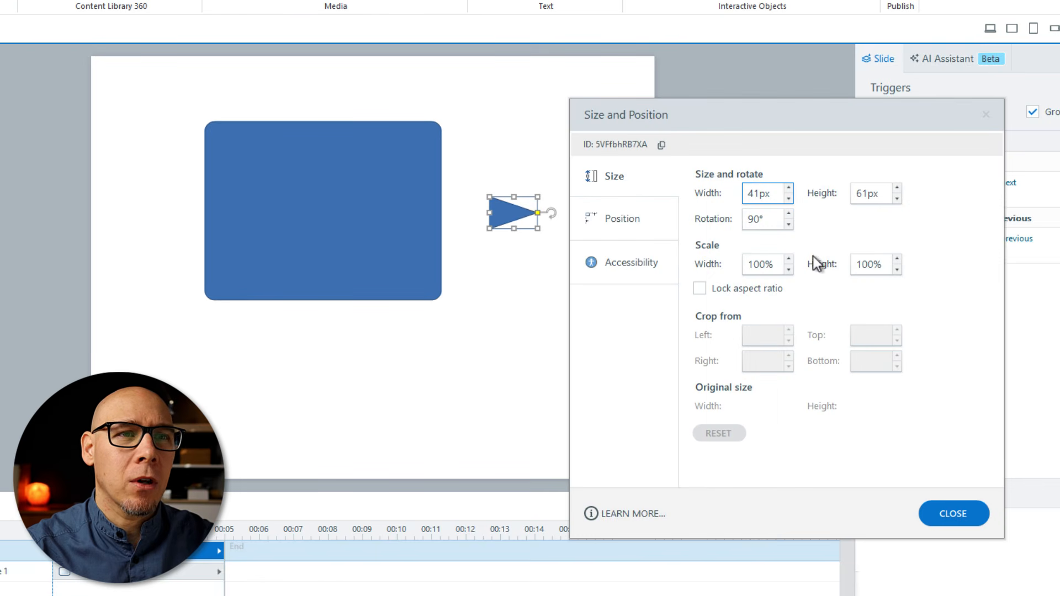
left_click(954, 513)
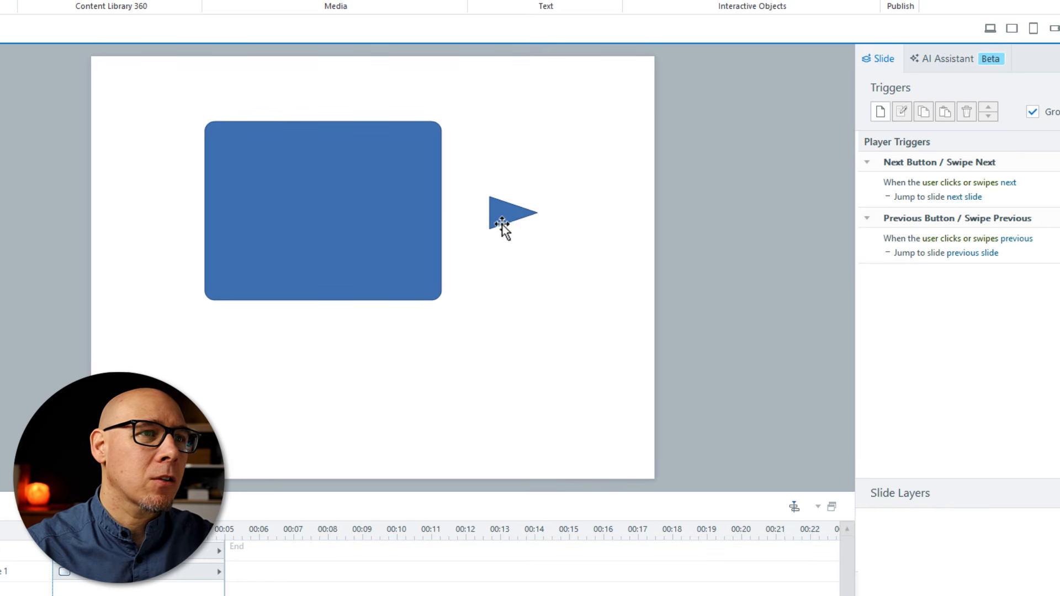
Place the triangle against the rectangle's right edge as a pointer, slightly overlapping it
left_click_drag(499, 217, 451, 219)
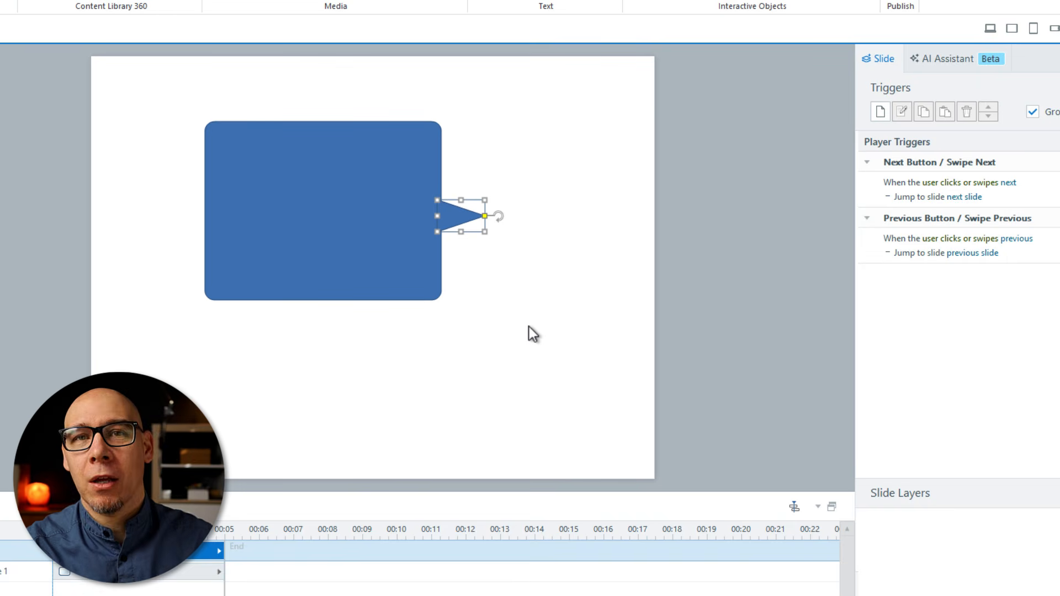
left_click(529, 327)
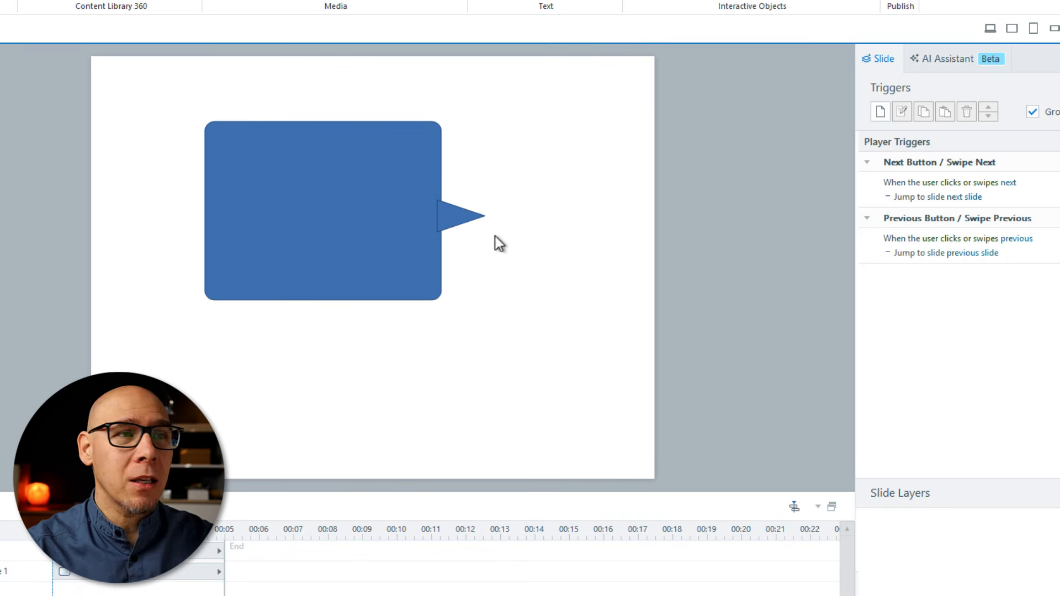
left_click_drag(313, 184, 104, 99)
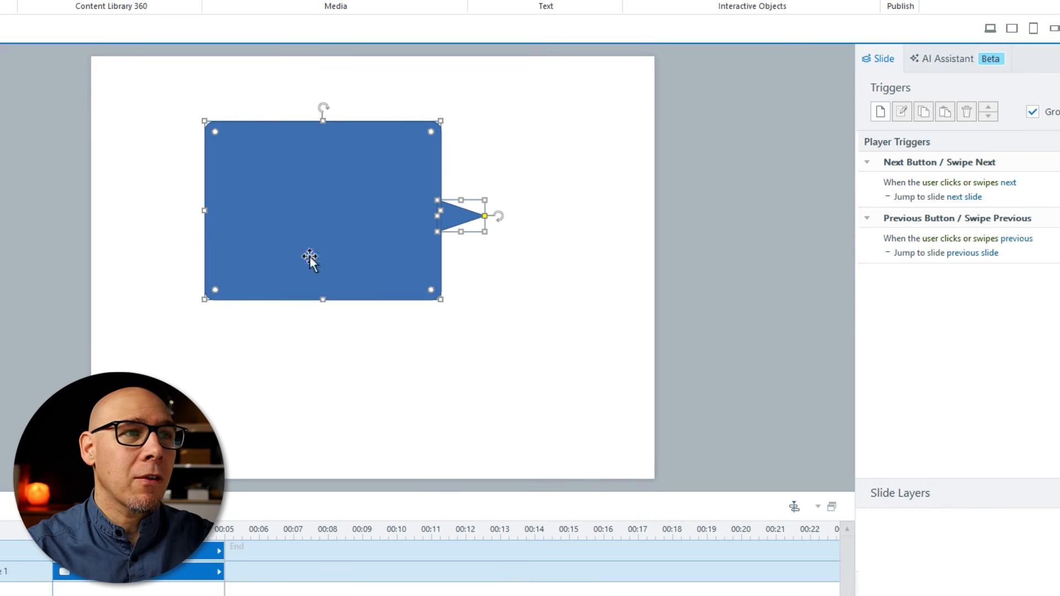
left_click(517, 226)
Stretch the rectangle's bottom edge downward and move the triangle just off its right side
left_click(377, 263)
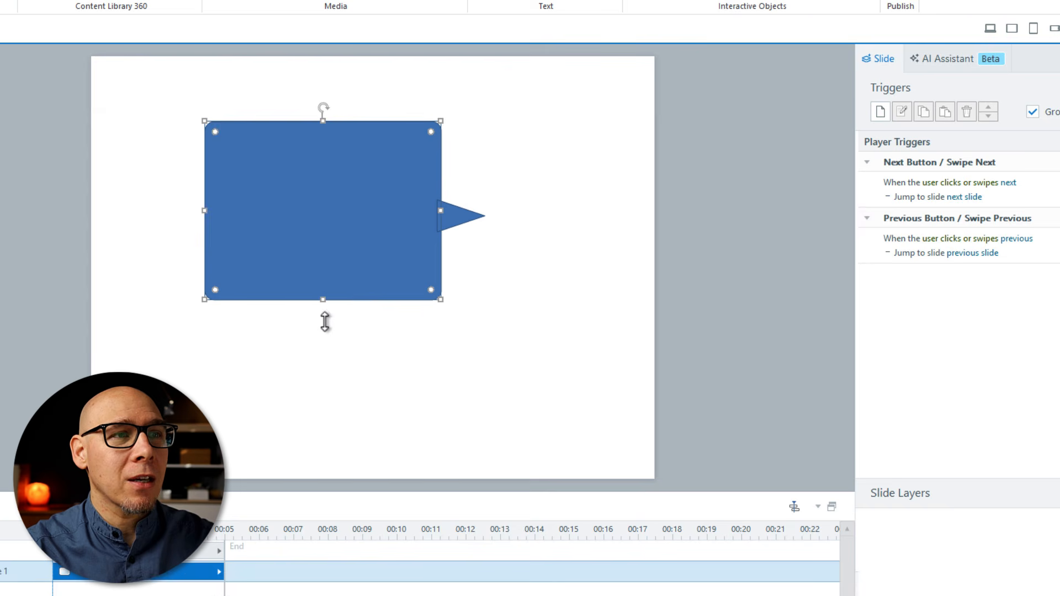
left_click_drag(324, 322, 324, 402)
left_click_drag(462, 218, 479, 241)
left_click(473, 220)
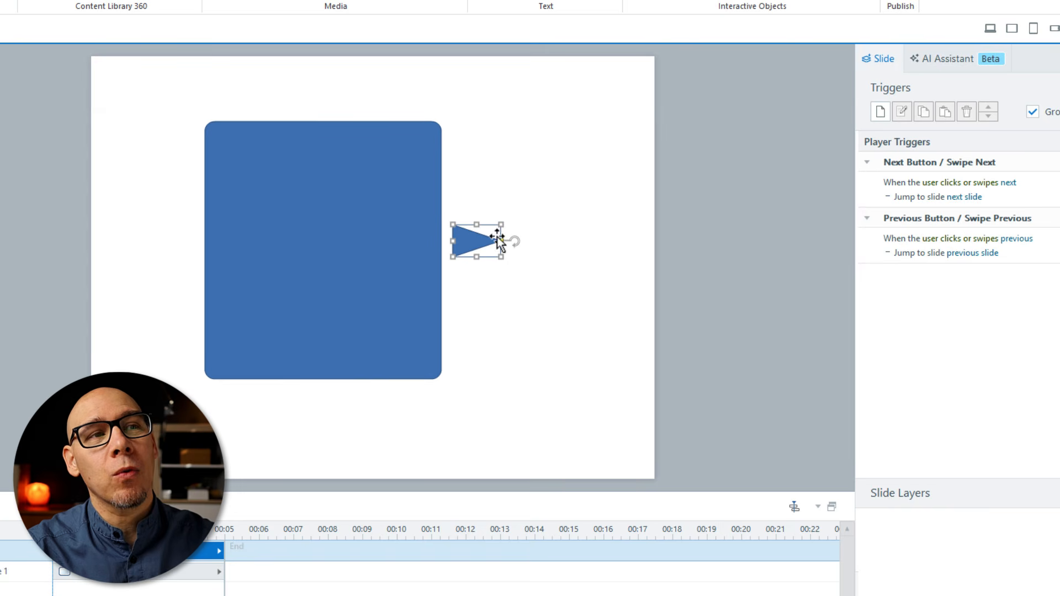
left_click(519, 224)
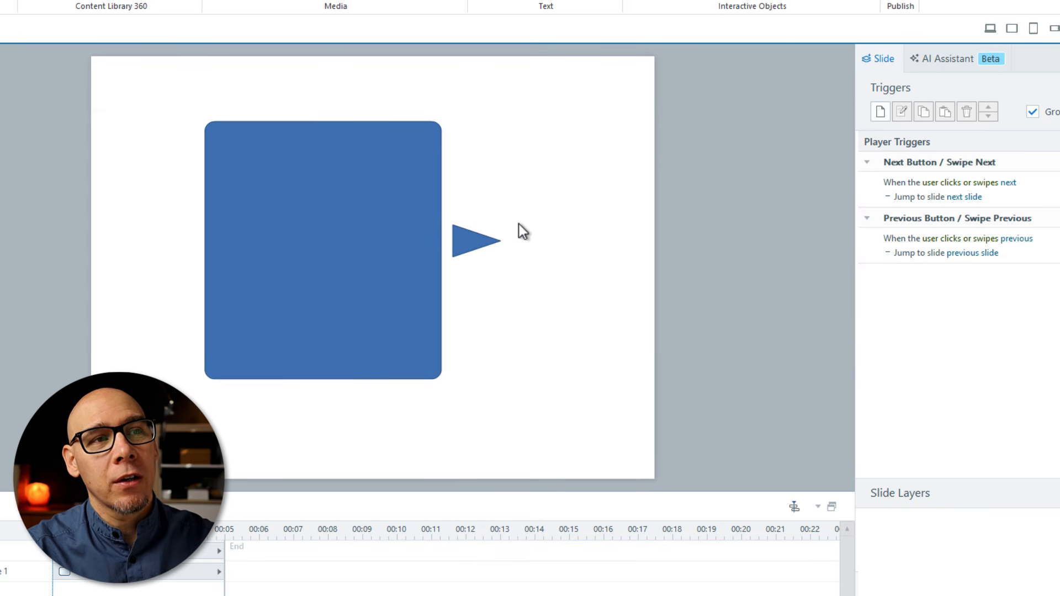
Check the corner radius settings available for the triangle
left_click(487, 241)
key("ctrl+shift+Return")
key("ctrl+Return")
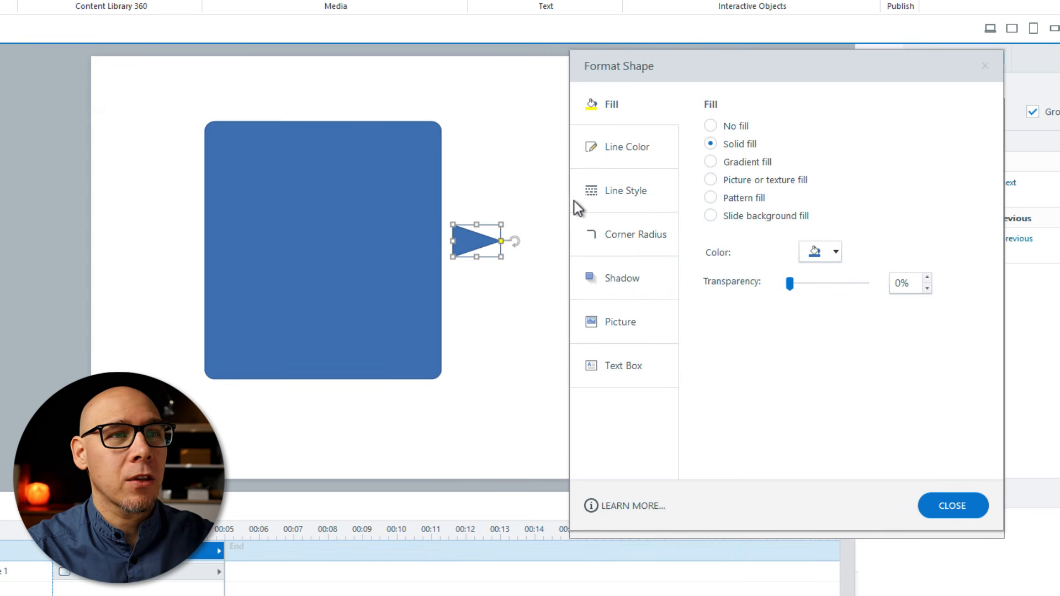
left_click(633, 235)
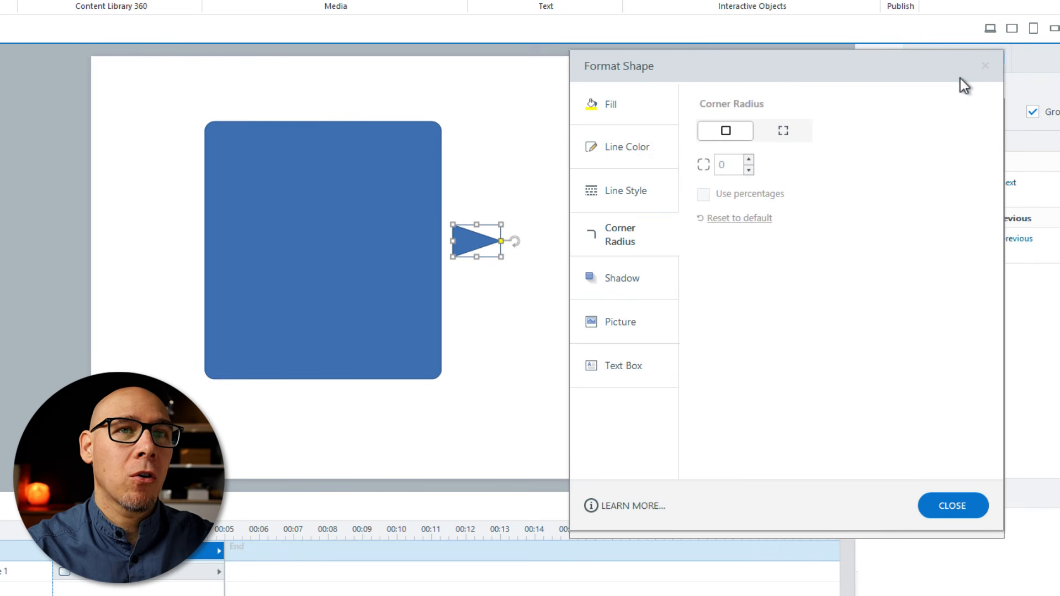
left_click(985, 66)
left_click(985, 113)
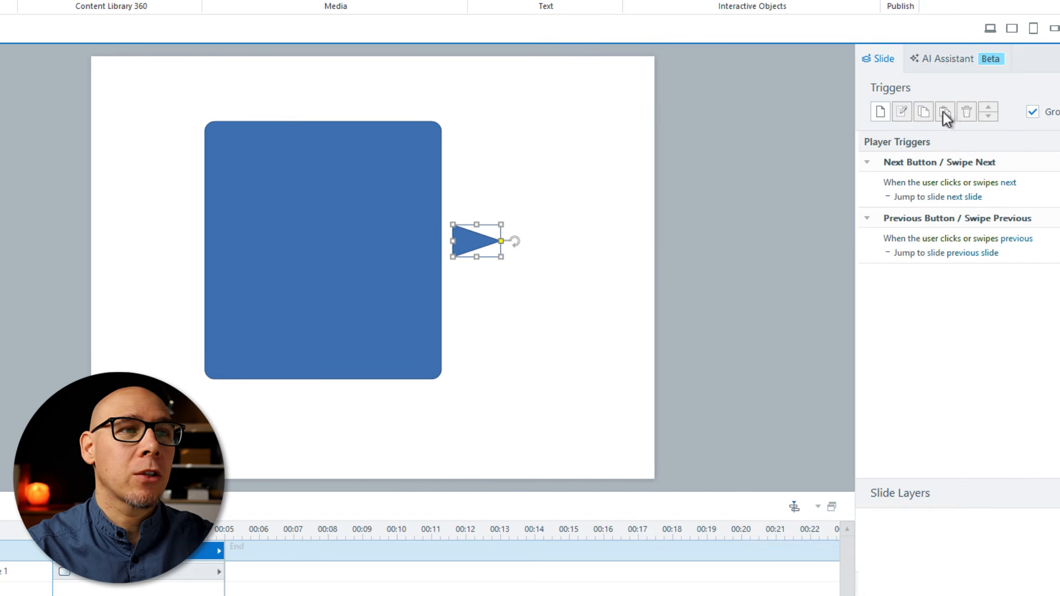
left_click(630, 281)
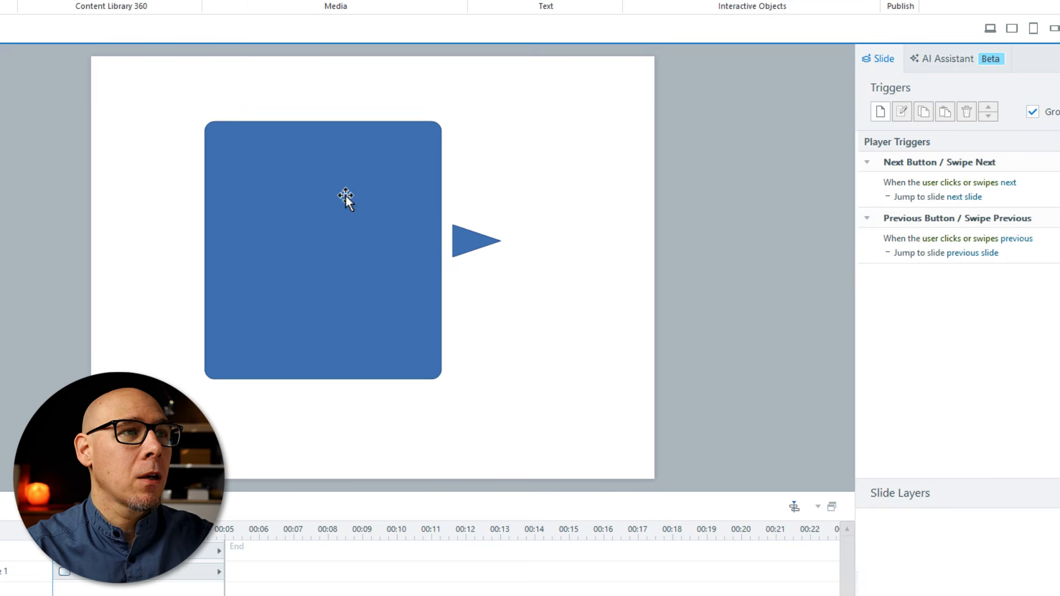
Duplicate the rounded rectangle, shrink the copy to about 145 × 134 px, and place it over the original's right edge
left_click_drag(346, 194, 386, 224)
key("ctrl+d")
left_click_drag(463, 153, 338, 303)
left_click_drag(322, 350, 392, 241)
Set the rotation of the small rounded rectangle to 45°
left_click(362, 1)
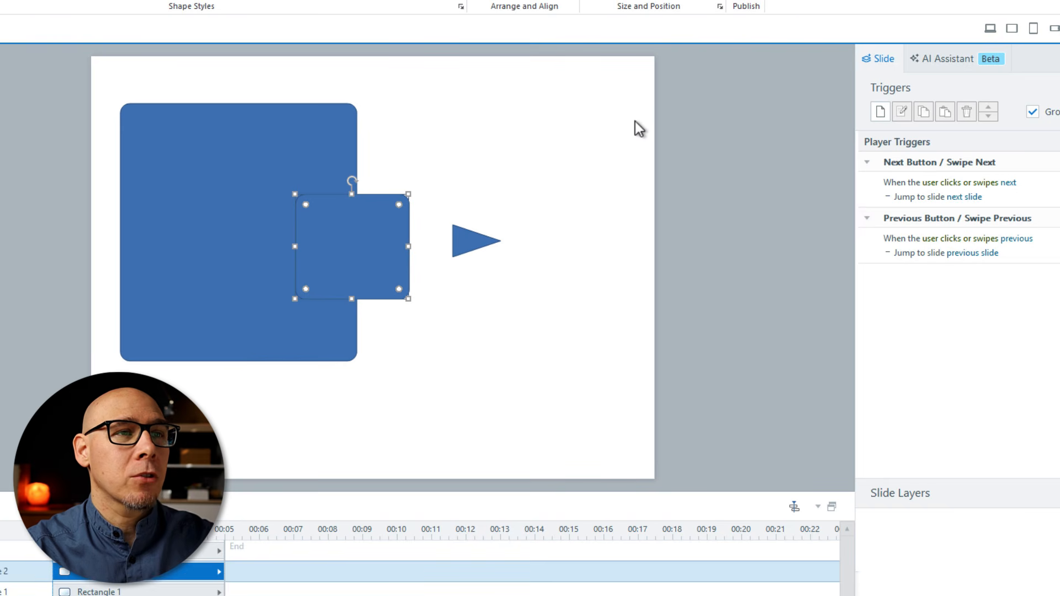
double_click(761, 219)
type("45")
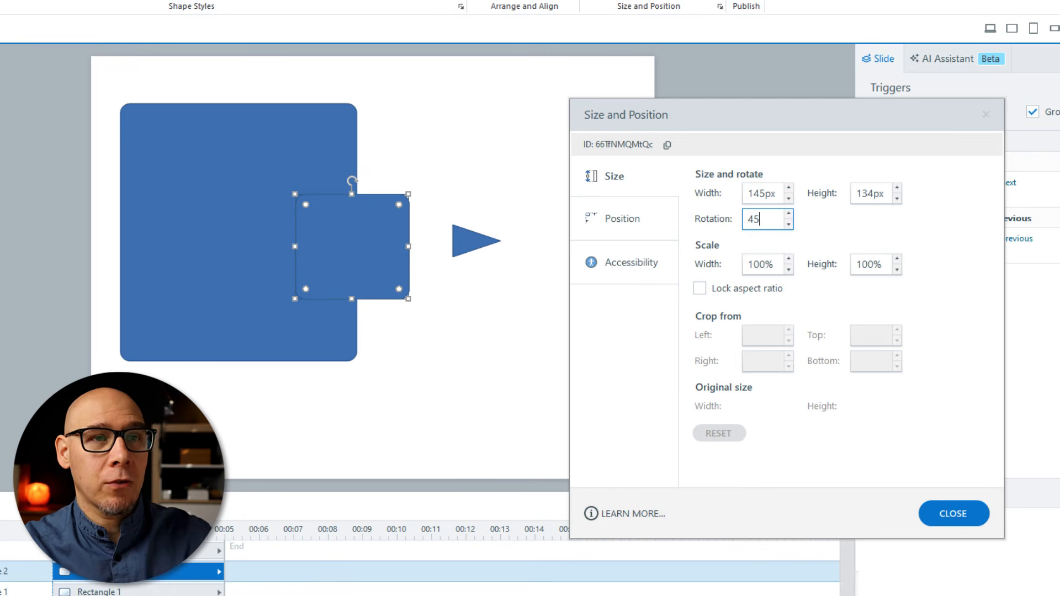
key("Return")
left_click(425, 362)
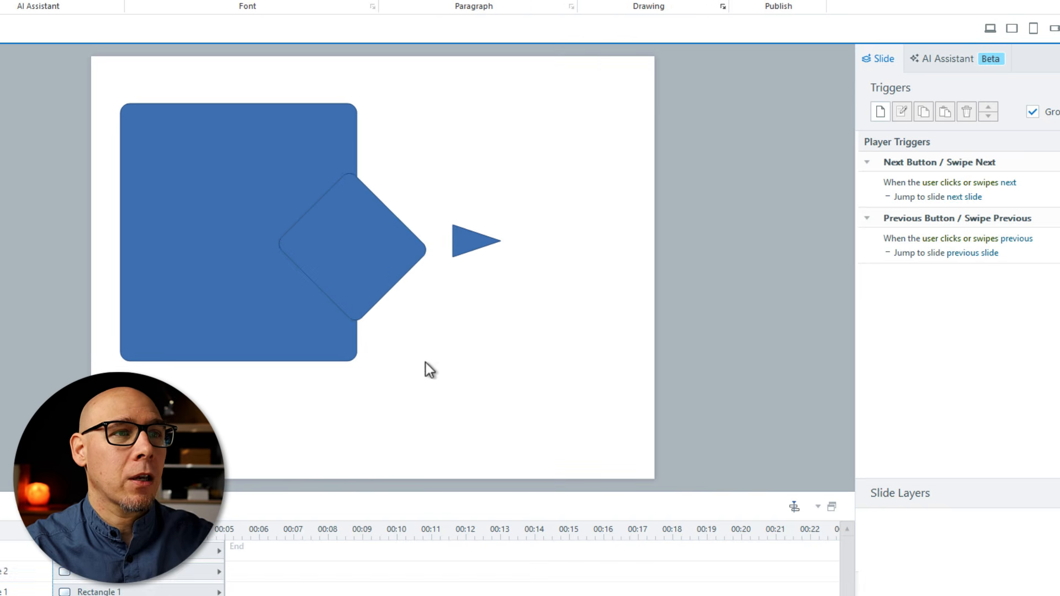
Move the rotated rectangle further right and place the triangle so its tip overlaps the diamond's right corner
left_click_drag(379, 270, 424, 263)
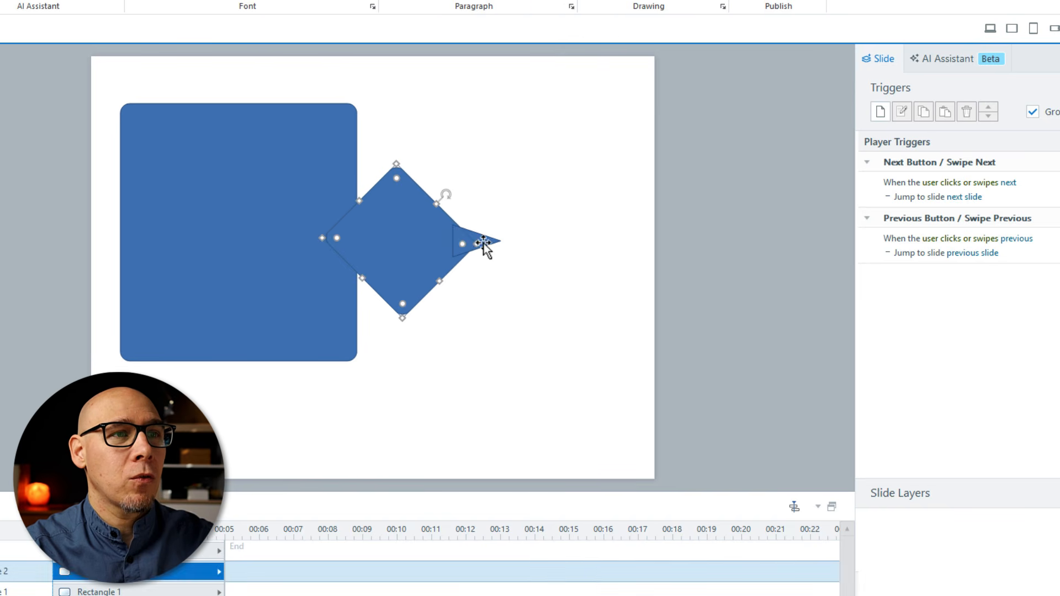
left_click_drag(483, 243, 489, 266)
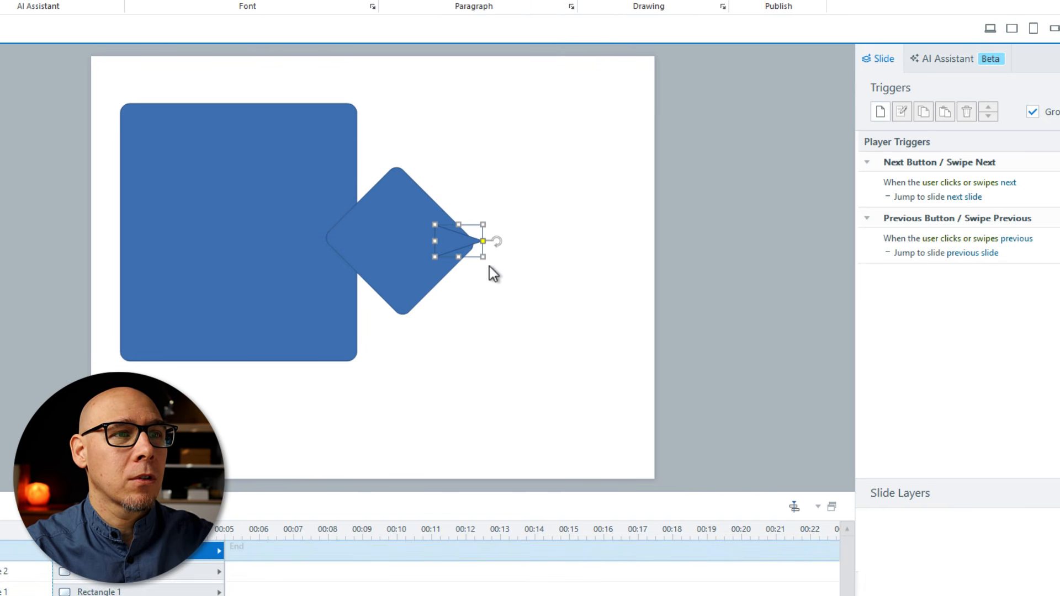
left_click(399, 217, "shift")
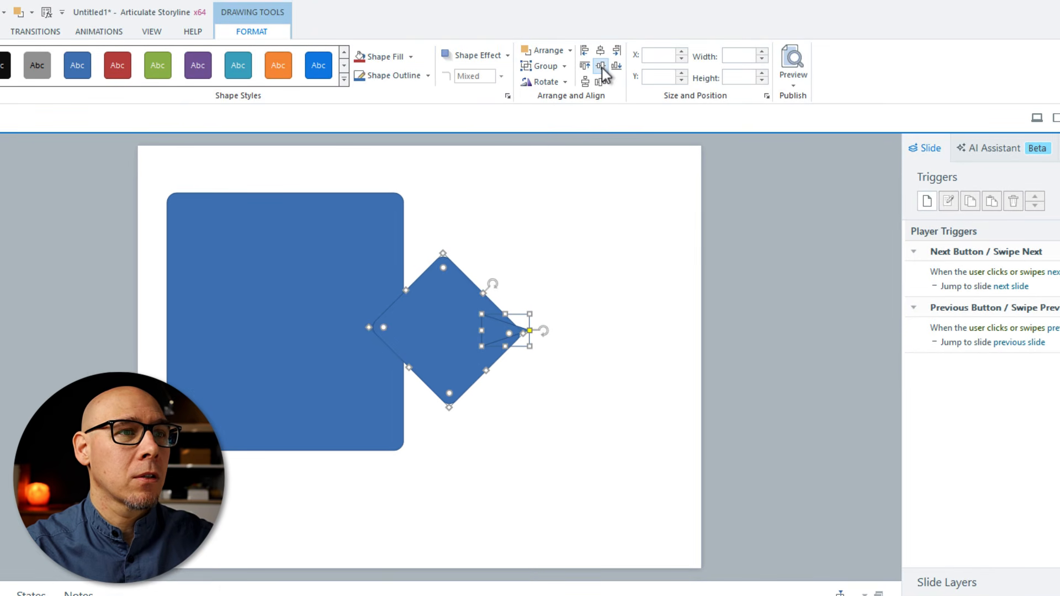
left_click(507, 330)
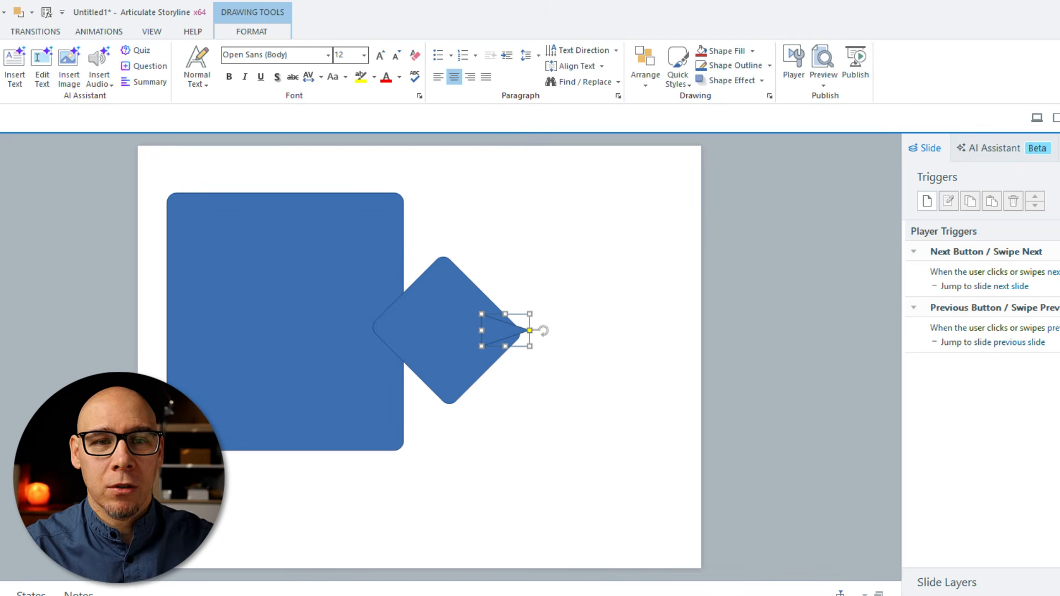
Fine-tune the triangle's position so its tip lines up vertically with the diamond's right corner and extends just beyond it
scroll(690, 506, "up", 3)
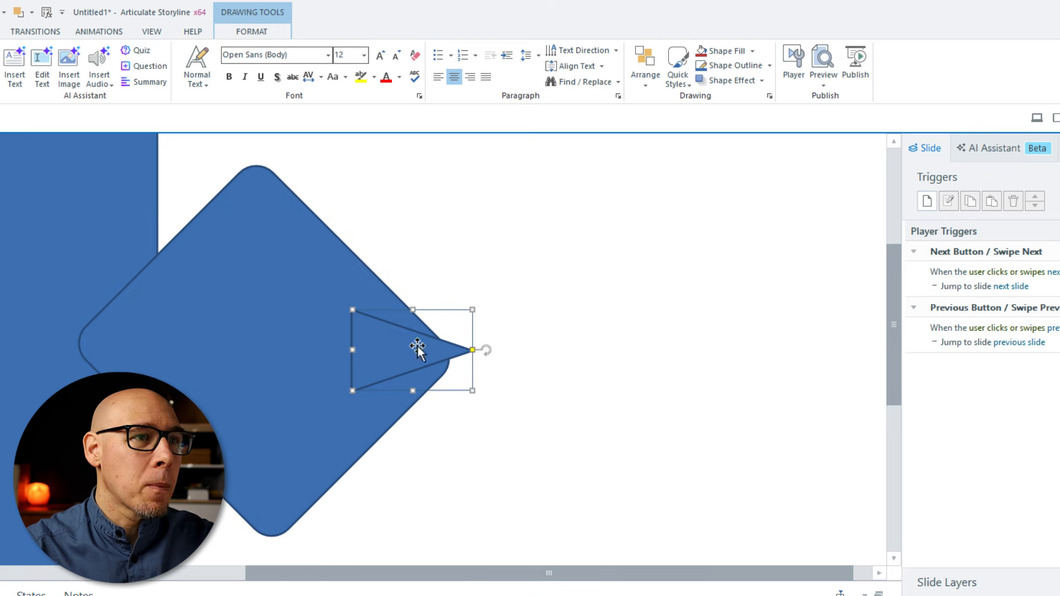
left_click_drag(416, 348, 386, 342)
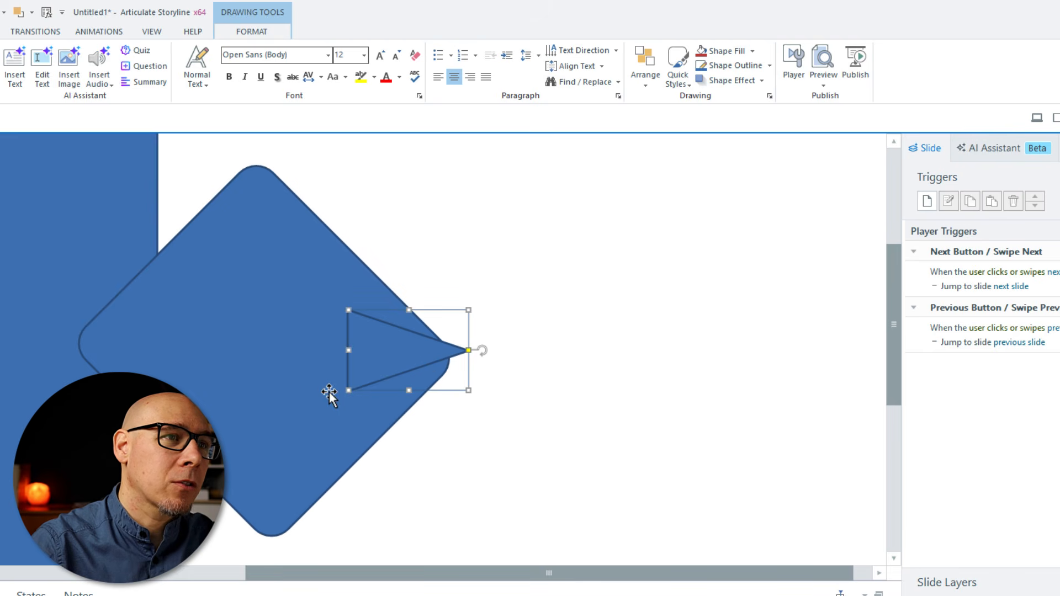
key("Down")
key("Down")
key("Down")
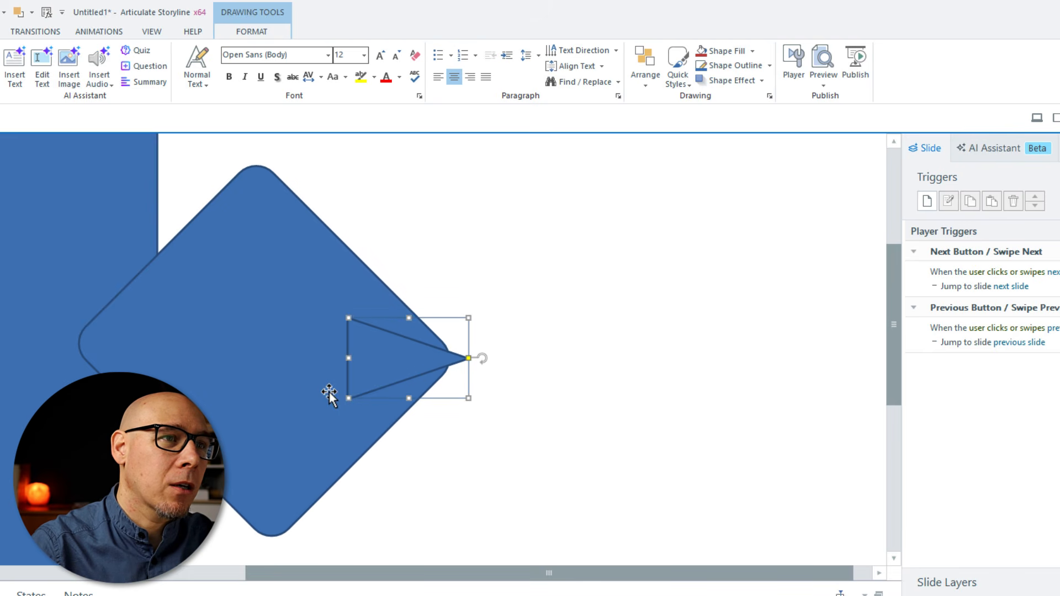
key("Right")
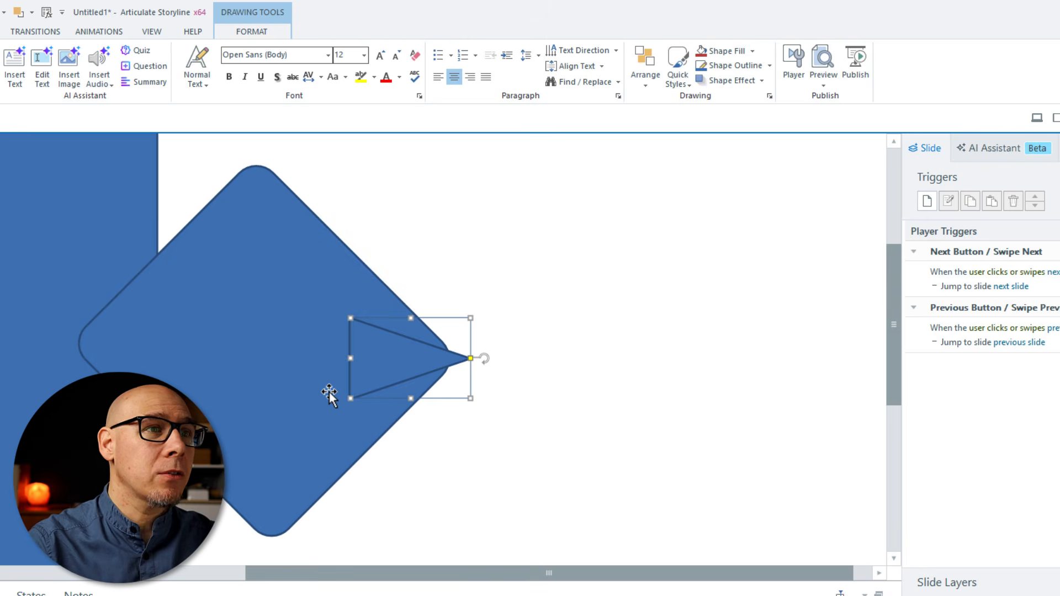
Shrink the rotated rounded rectangle and reposition it so its right corner sits behind the triangle's tip
left_click(245, 286)
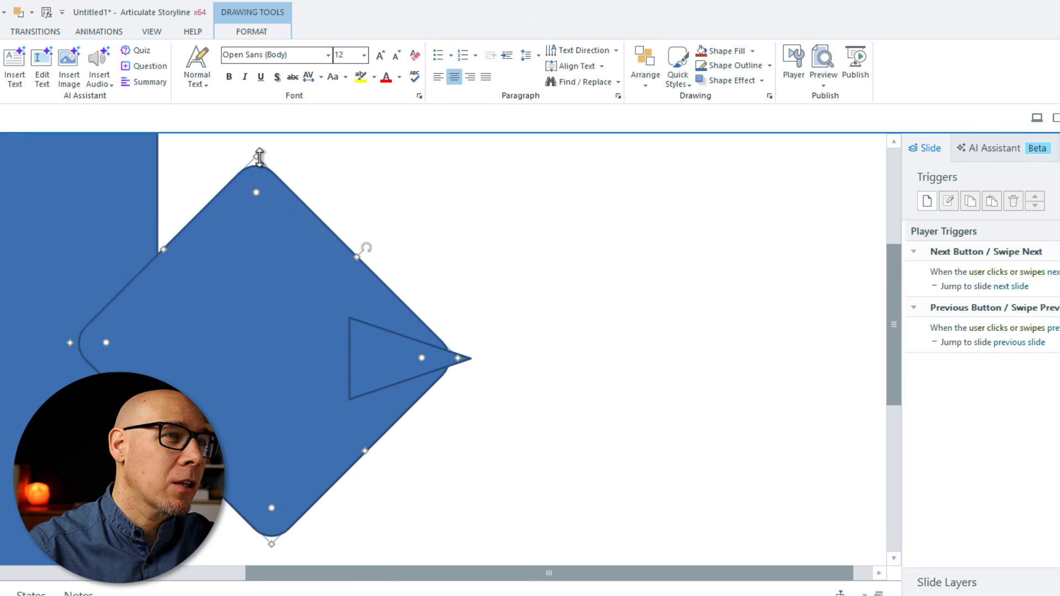
left_click_drag(260, 157, 239, 338)
left_click_drag(285, 392, 352, 330)
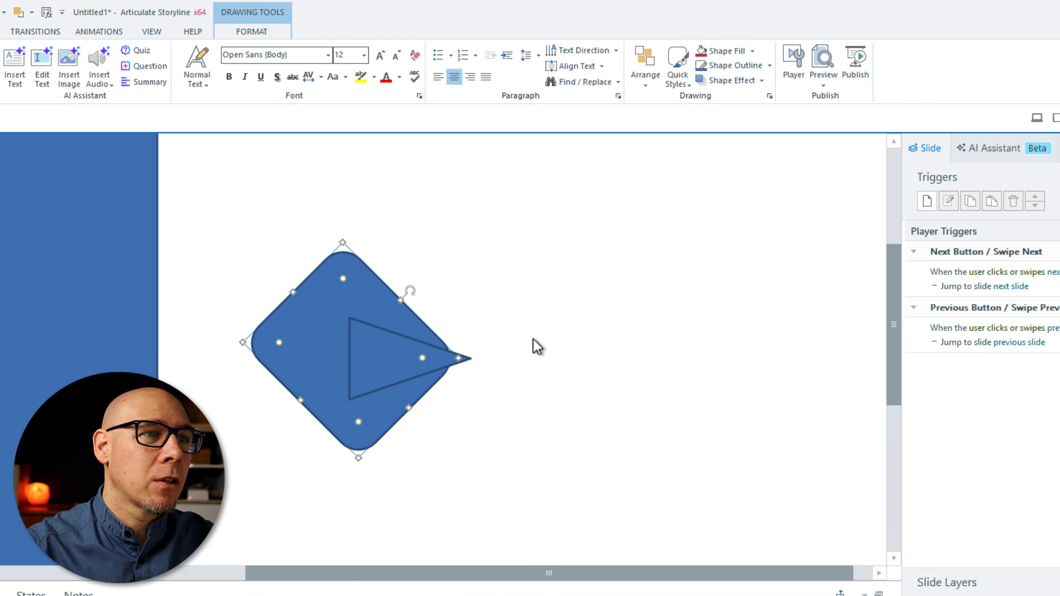
Set the corner radius of the small rotated rectangle to 8
key("ctrl+Return")
left_click(680, 317)
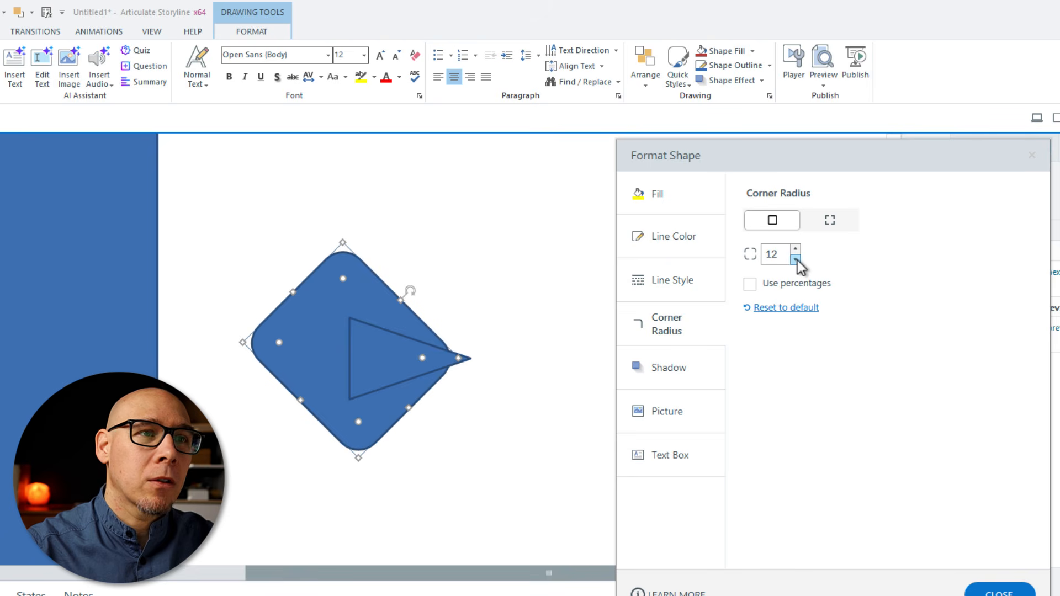
left_click(797, 260)
left_click(797, 261)
left_click(797, 260)
left_click(794, 250)
left_click(793, 250)
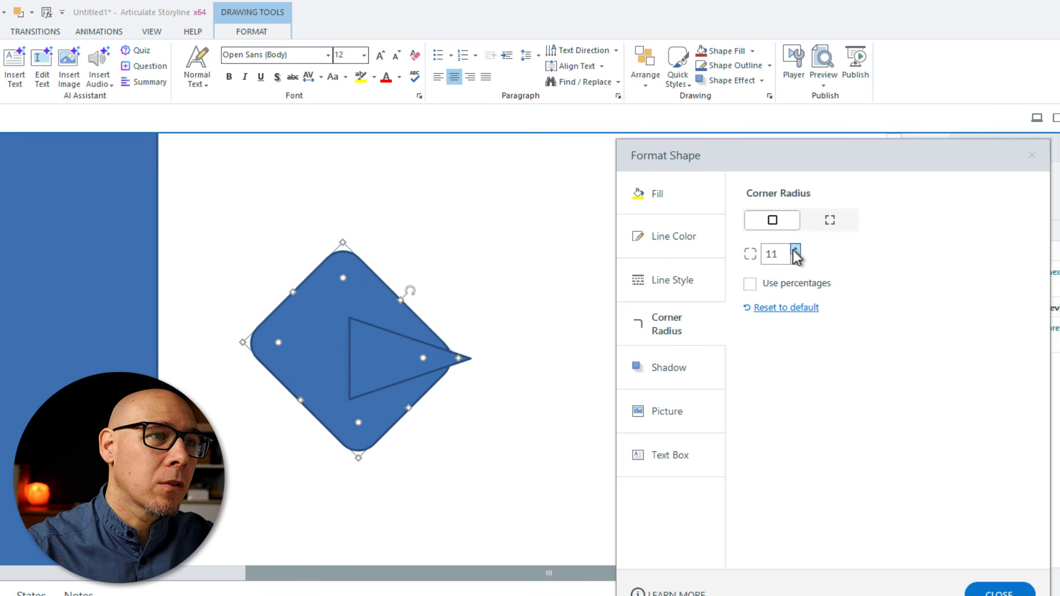
left_click(794, 250)
left_click(794, 250)
left_click(794, 250)
left_click(794, 250)
left_click(796, 259)
double_click(796, 259)
left_click(796, 259)
left_click(796, 259)
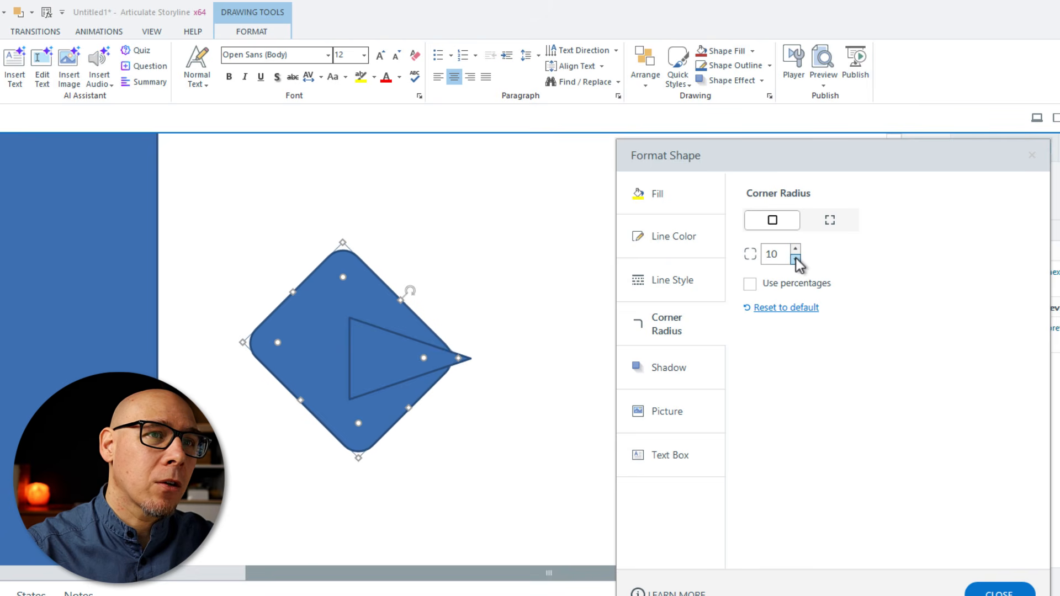
left_click(796, 259)
left_click(796, 259)
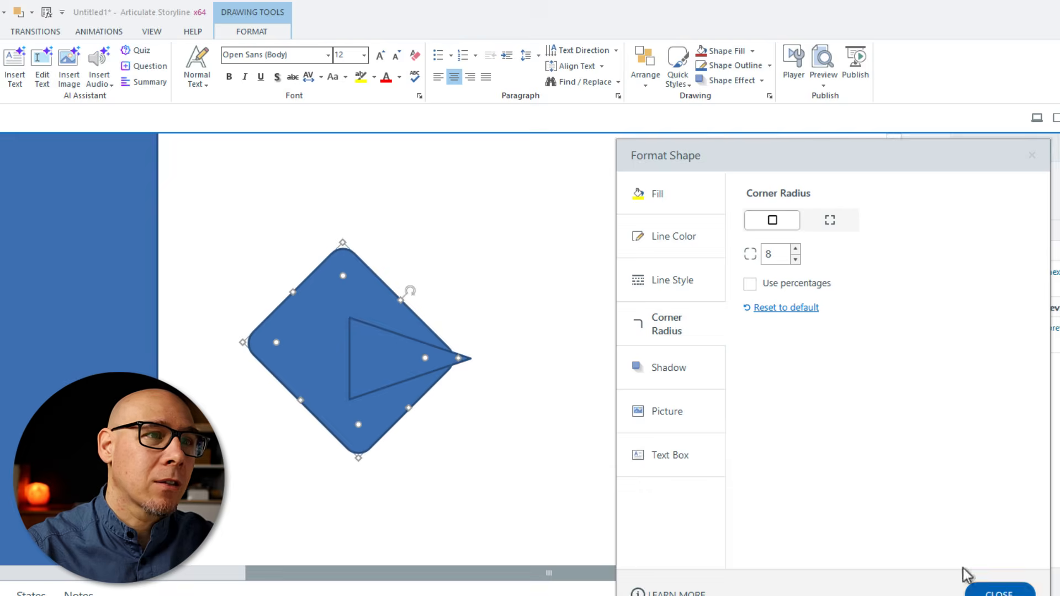
left_click(972, 588)
Nudge the triangle slightly right so its edges meet the diamond's rounded right corner
left_click(425, 356)
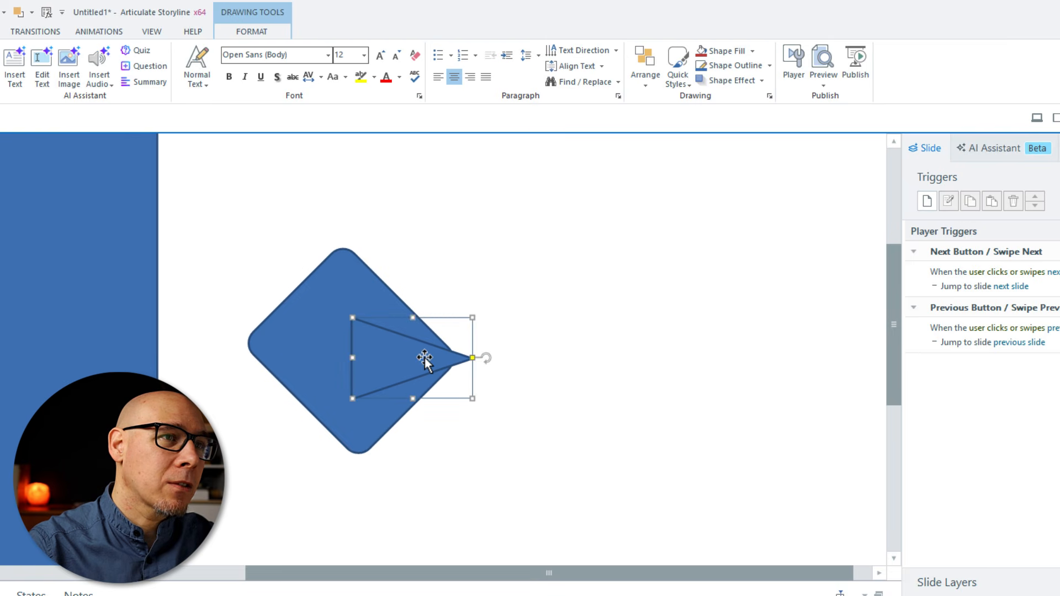
key("Right")
key("Right")
key("Right")
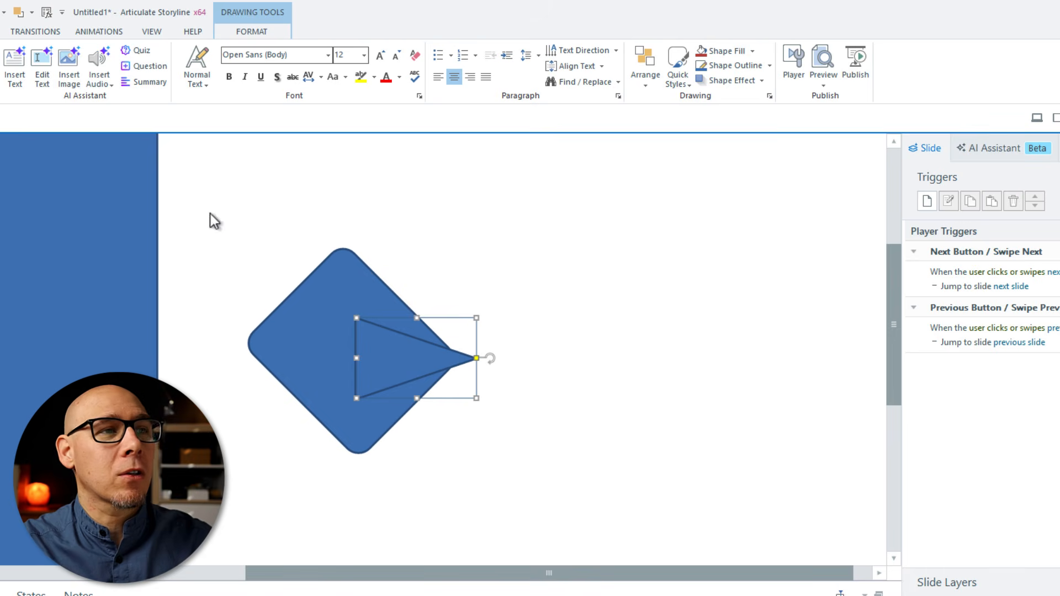
Merge the rotated rounded square and the triangle with the Intersect option to form a rounded-tip pointer
left_click_drag(231, 214, 540, 437)
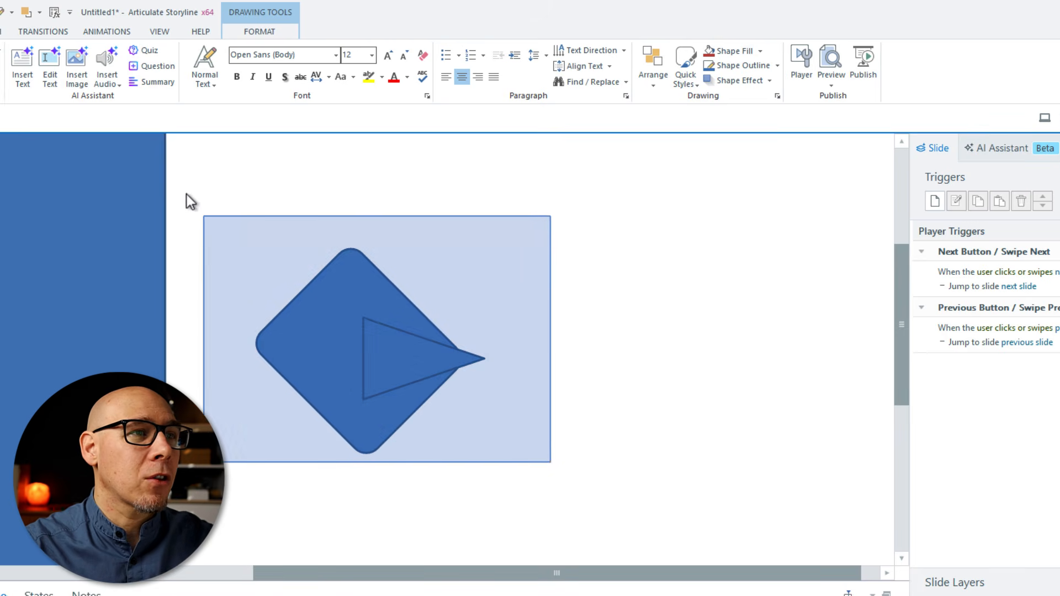
left_click_drag(187, 194, 187, 195)
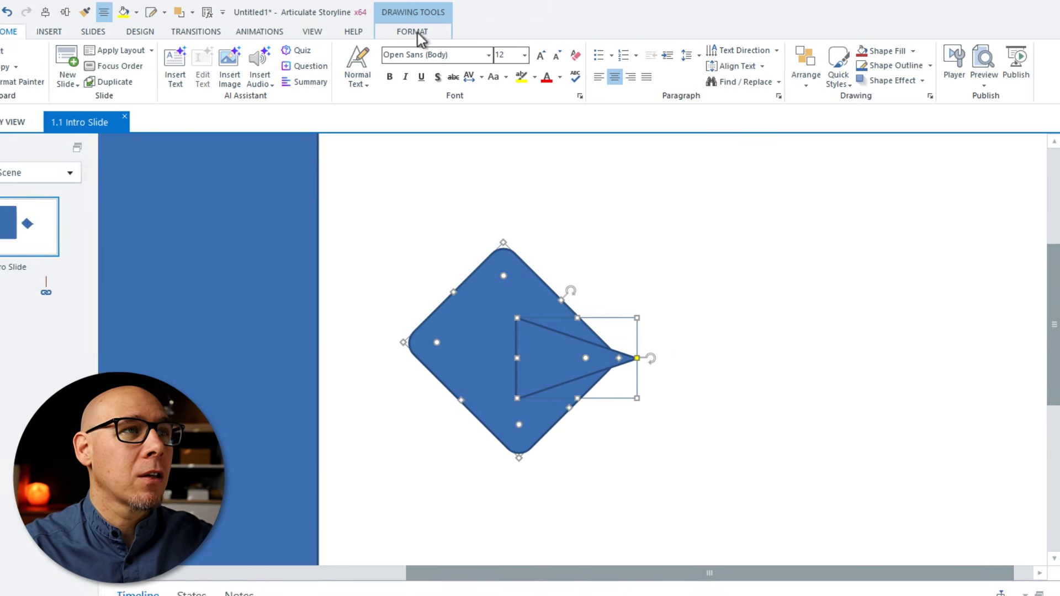
left_click(251, 31)
left_click(164, 81)
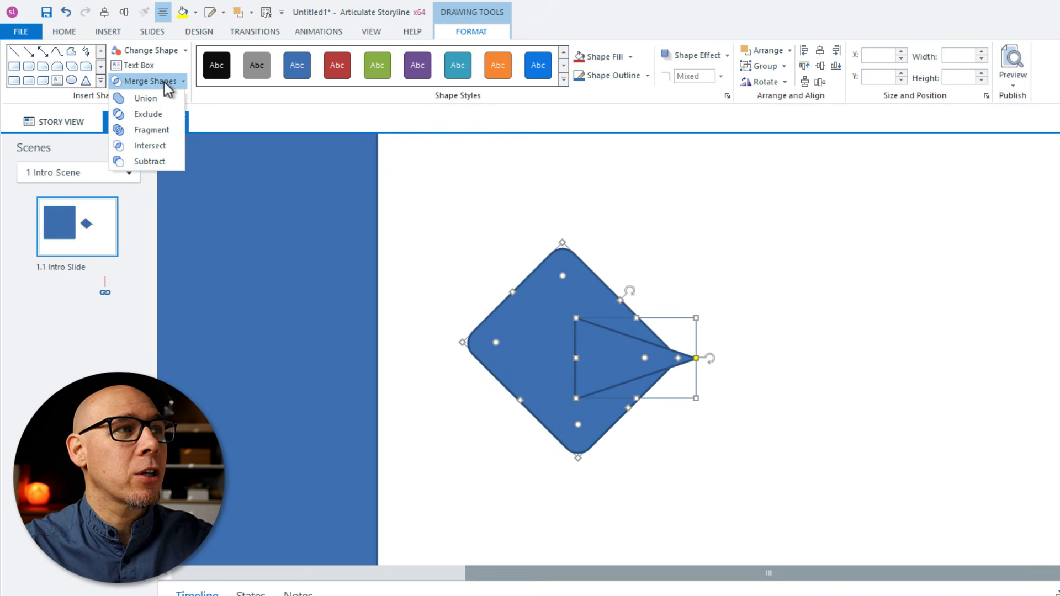
left_click(151, 145)
left_click(718, 249)
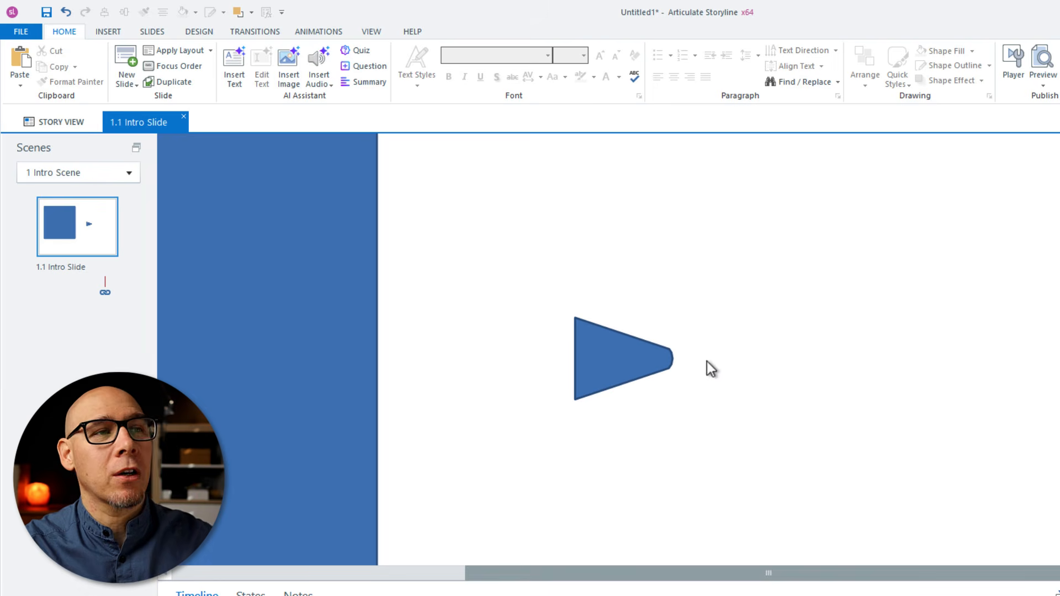
left_click(610, 371)
left_click(690, 378)
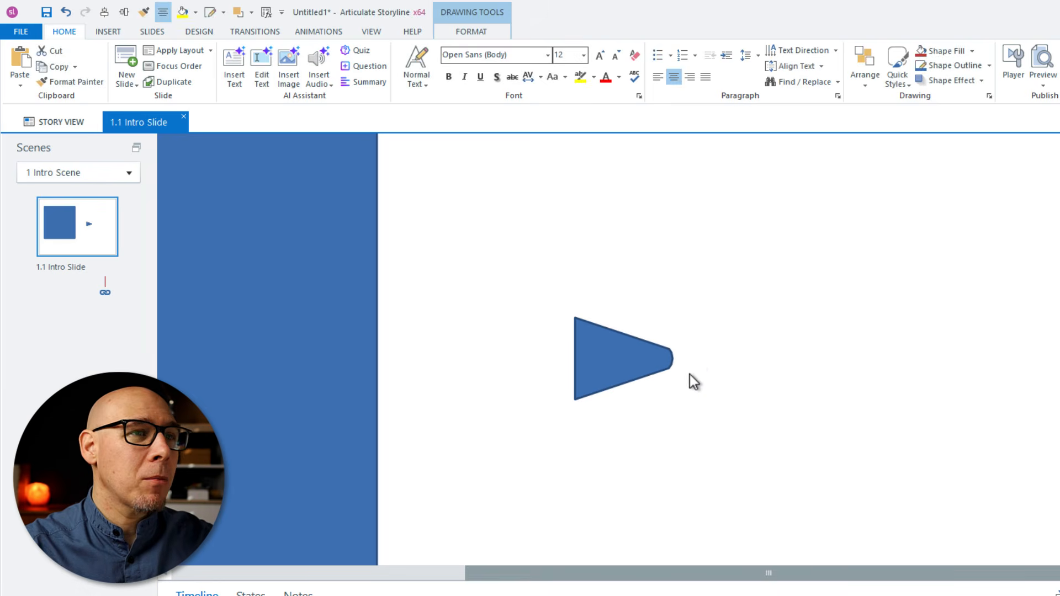
left_click(658, 359)
left_click(707, 342)
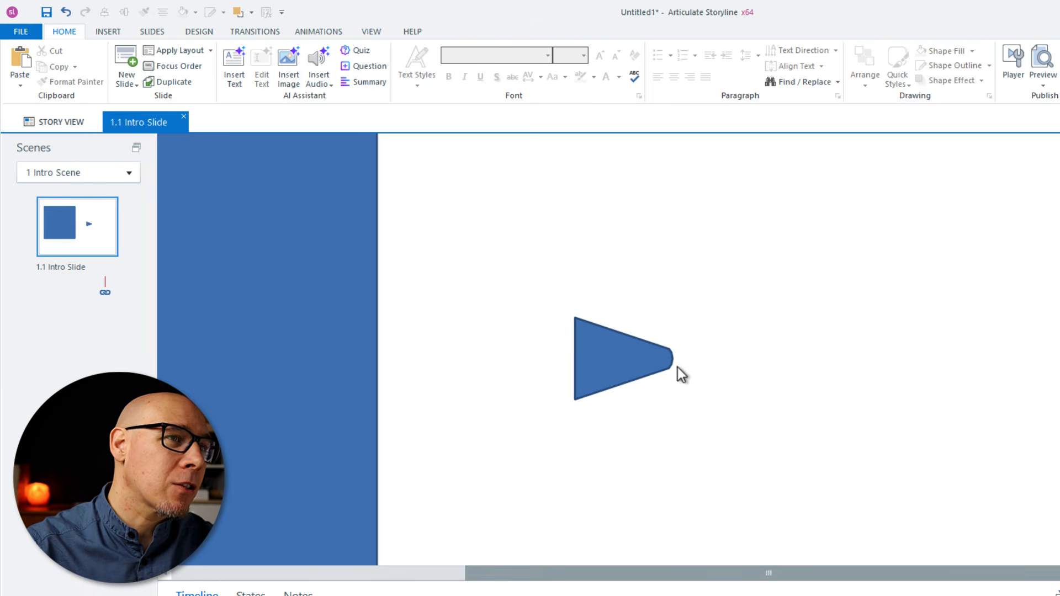
left_click(611, 358)
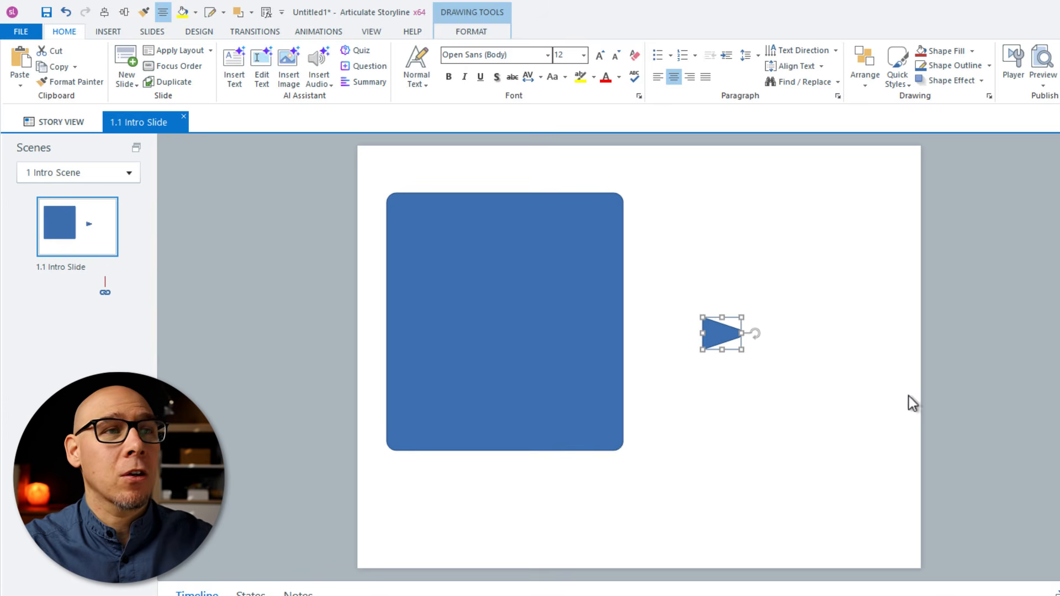
left_click(696, 381)
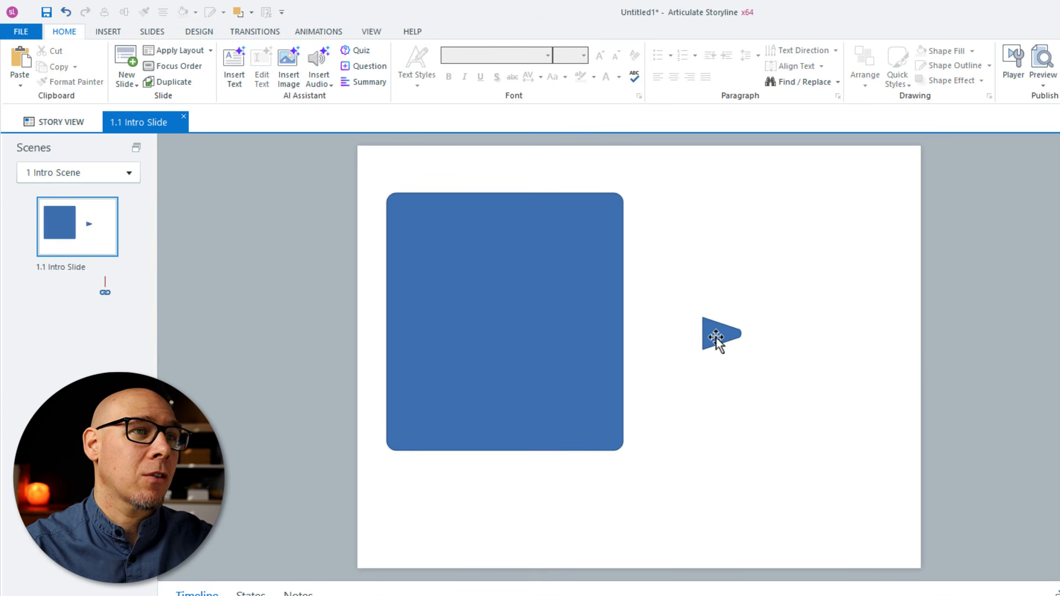
Place the pointer over the large rectangle's right edge and align both shapes to their vertical middle
left_click_drag(716, 337, 627, 329)
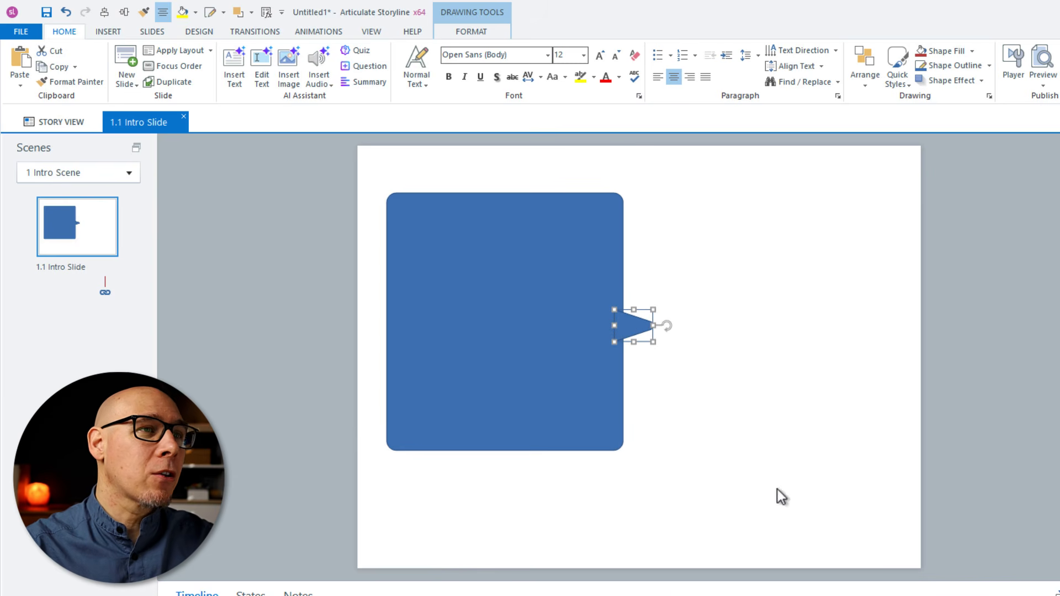
left_click(580, 313, "shift")
left_click(476, 32)
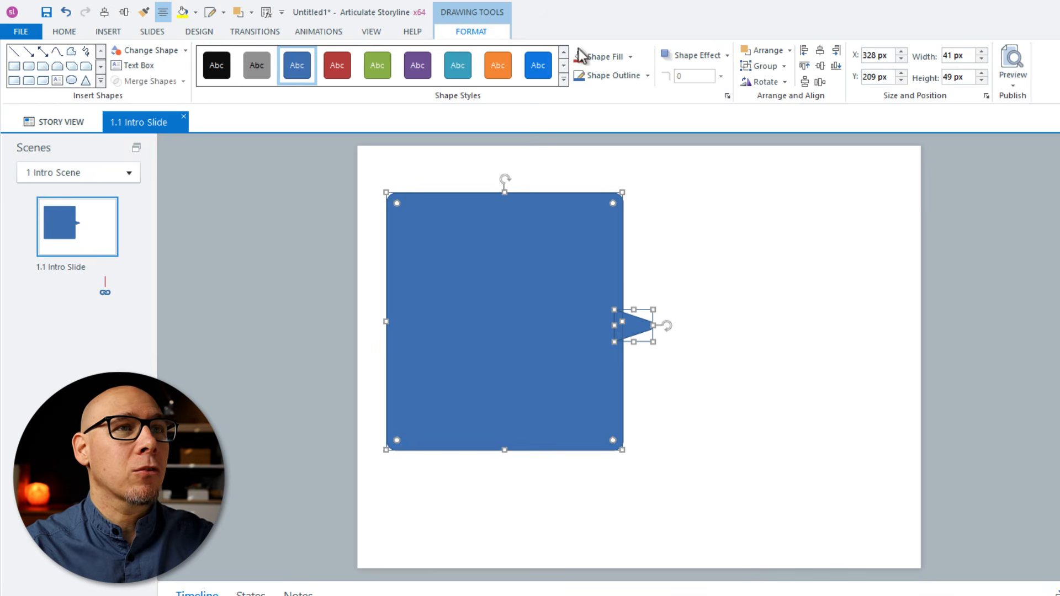
left_click(823, 68)
left_click(781, 383)
Group the large rectangle with the pointer and try shrinking and restoring the group's height
left_click_drag(782, 496, 354, 202)
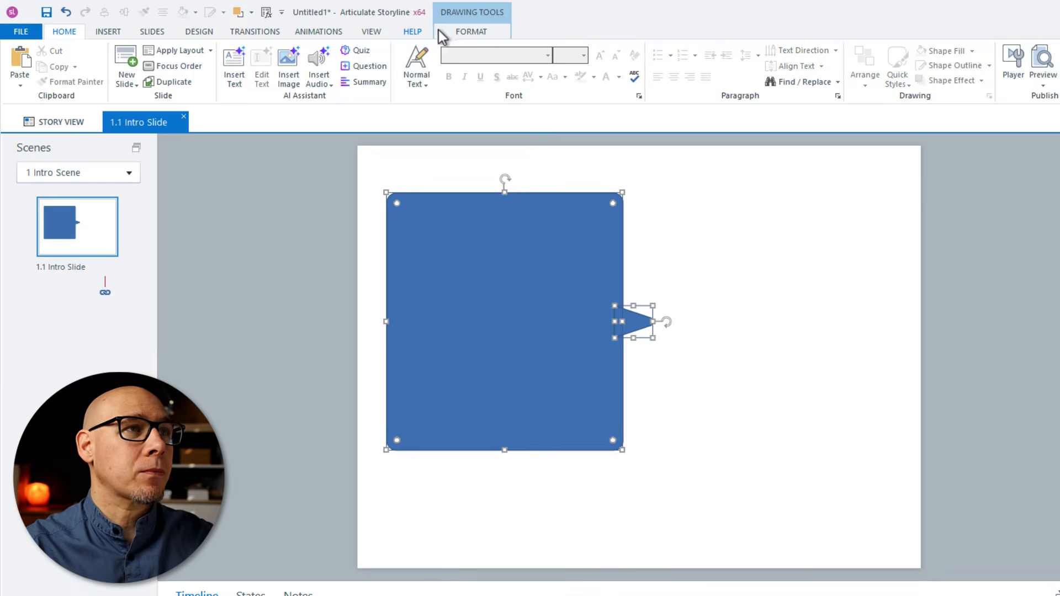
left_click(471, 31)
left_click(778, 68)
left_click(771, 85)
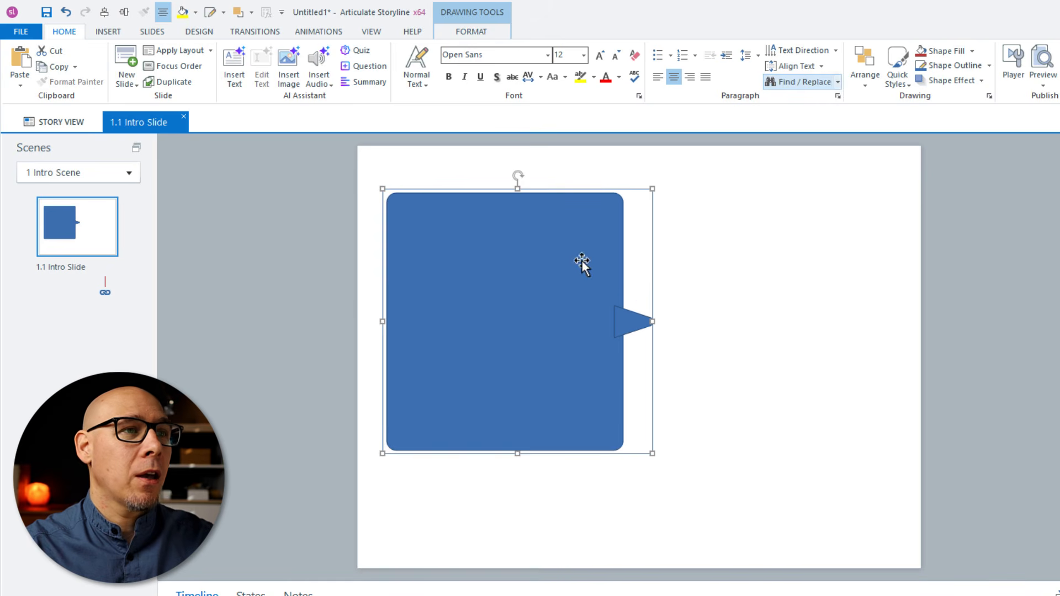
left_click_drag(517, 189, 517, 334)
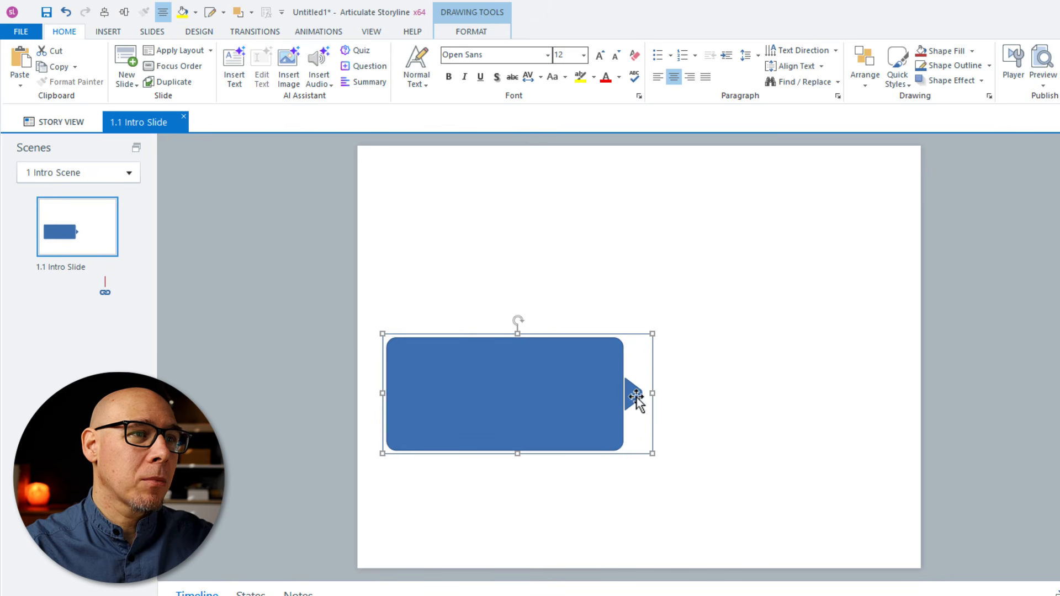
left_click_drag(517, 334, 518, 191)
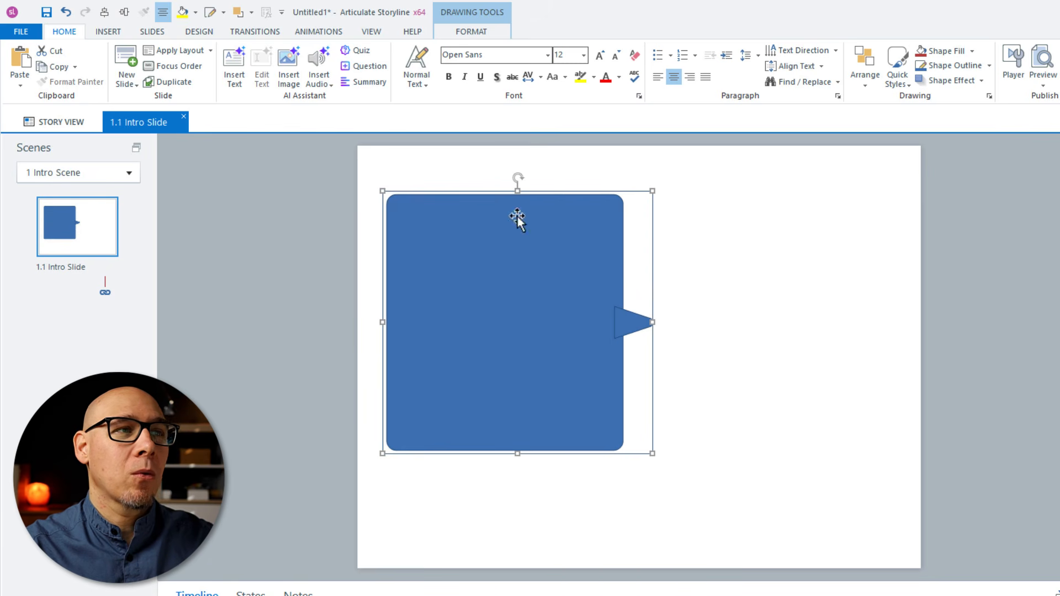
Undo the height changes and the grouping of the rectangle and pointer
left_click(69, 15)
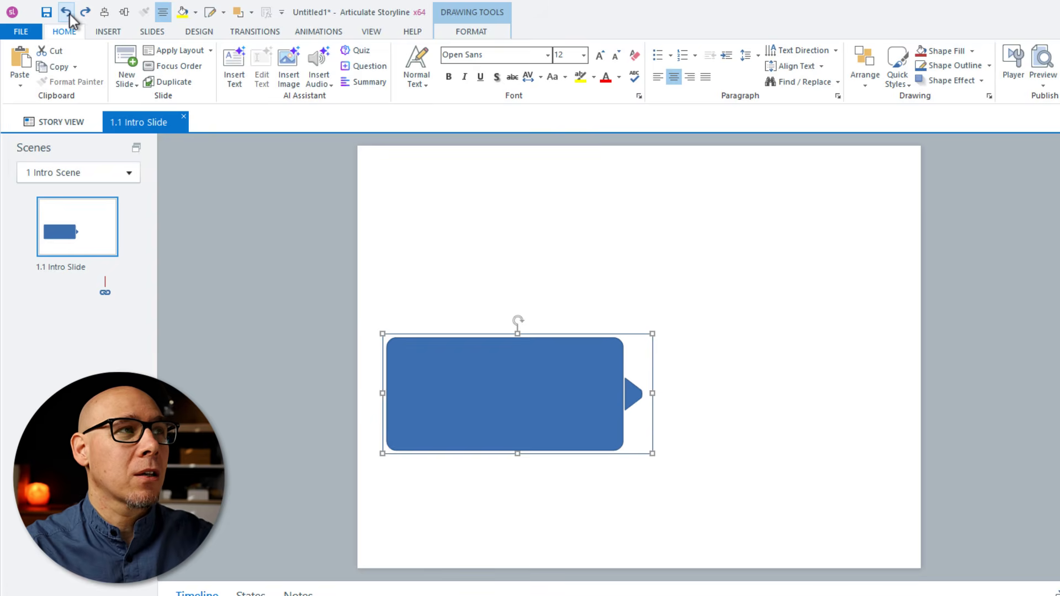
left_click(69, 15)
left_click(69, 15)
left_click(685, 338)
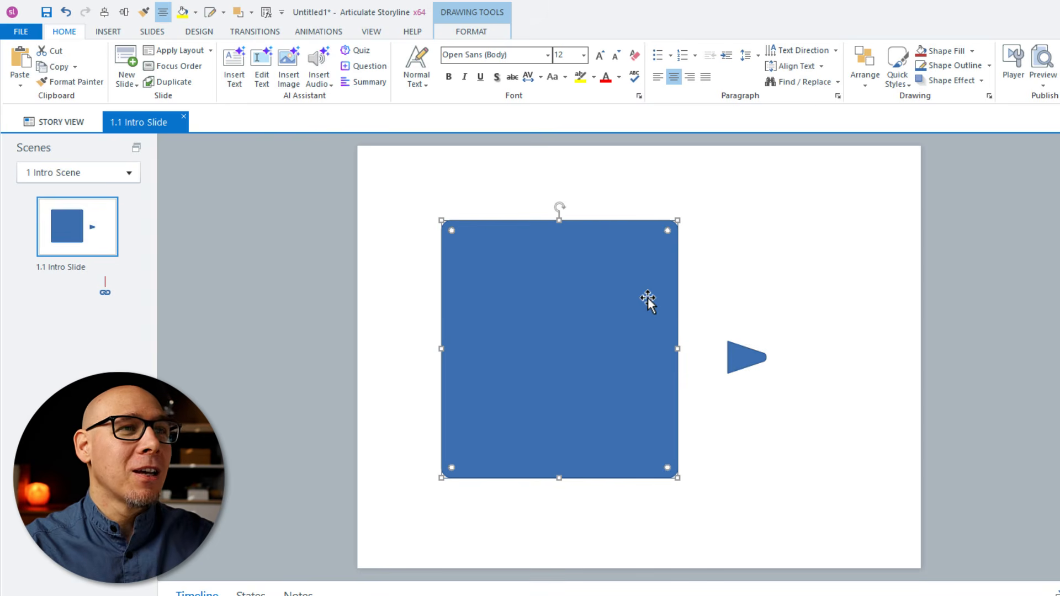
Draw a short horizontal line to the right of the large rectangle and move the pointer shape aside, below the line
left_click(108, 31)
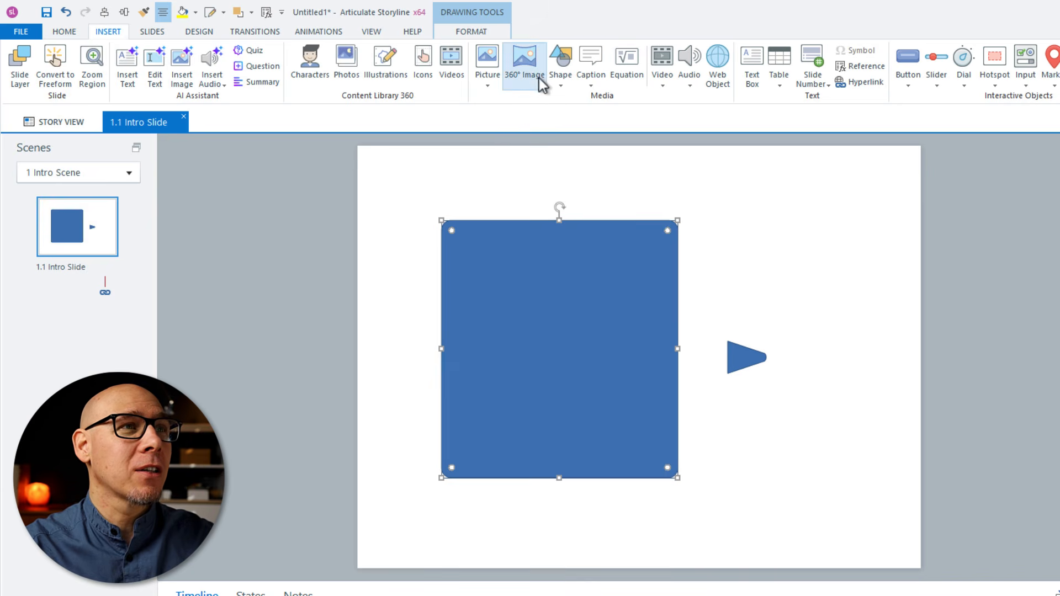
left_click(561, 81)
left_click(557, 111)
left_click_drag(735, 250, 806, 249)
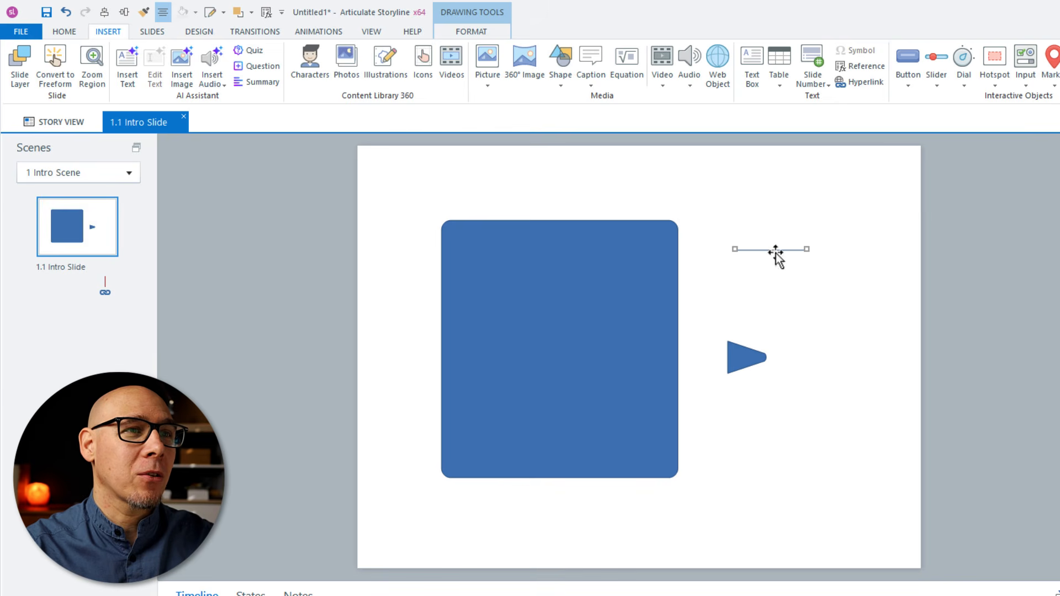
left_click_drag(727, 356, 789, 429)
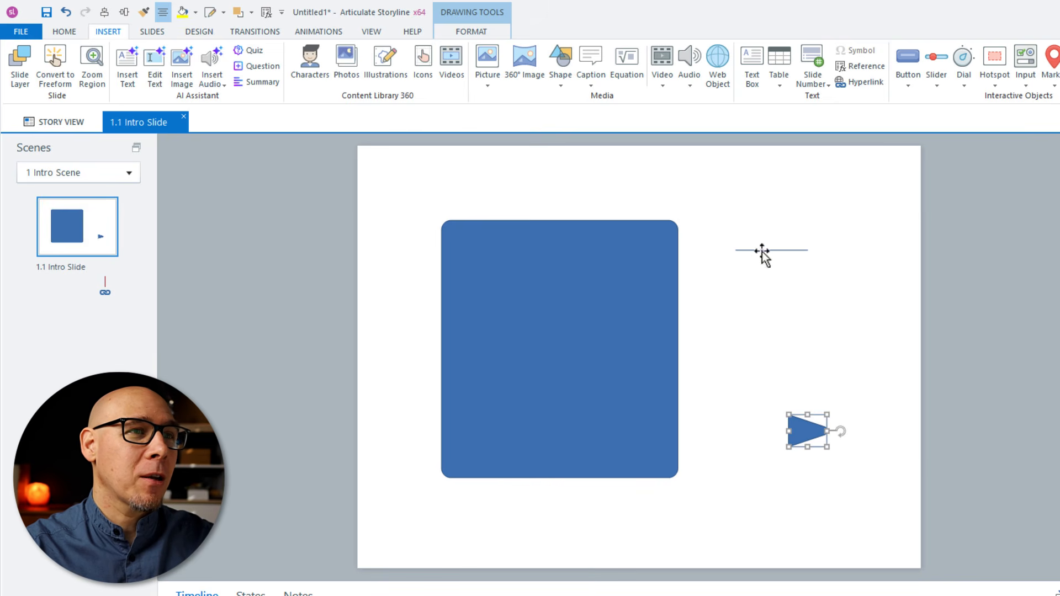
Place the line across the rectangle's right edge and align it to the rectangle's vertical middle
left_click(725, 263)
left_click_drag(765, 255, 671, 352)
left_click(587, 260, "shift")
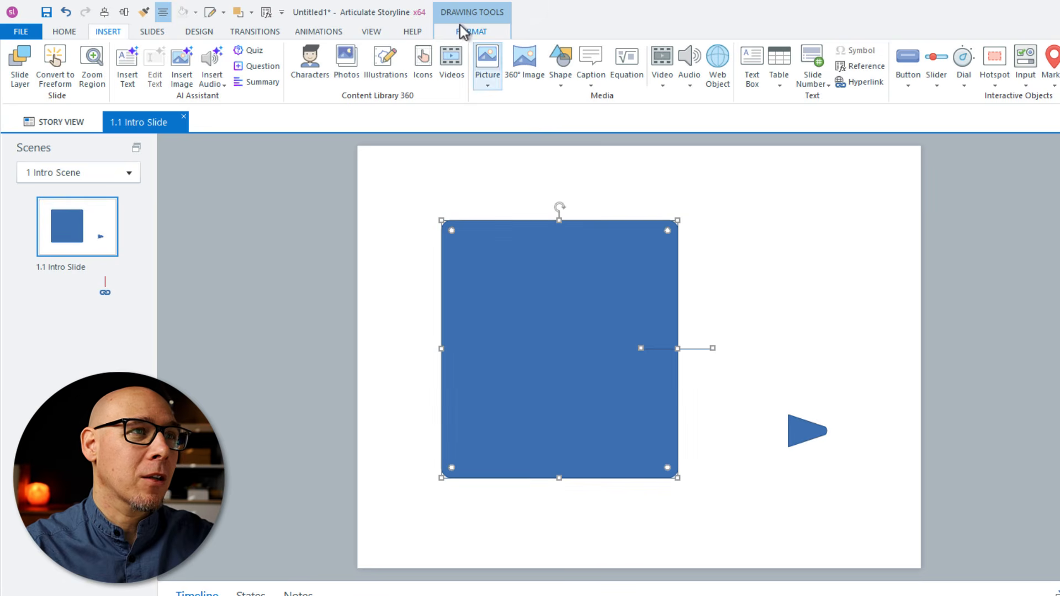
left_click(490, 33)
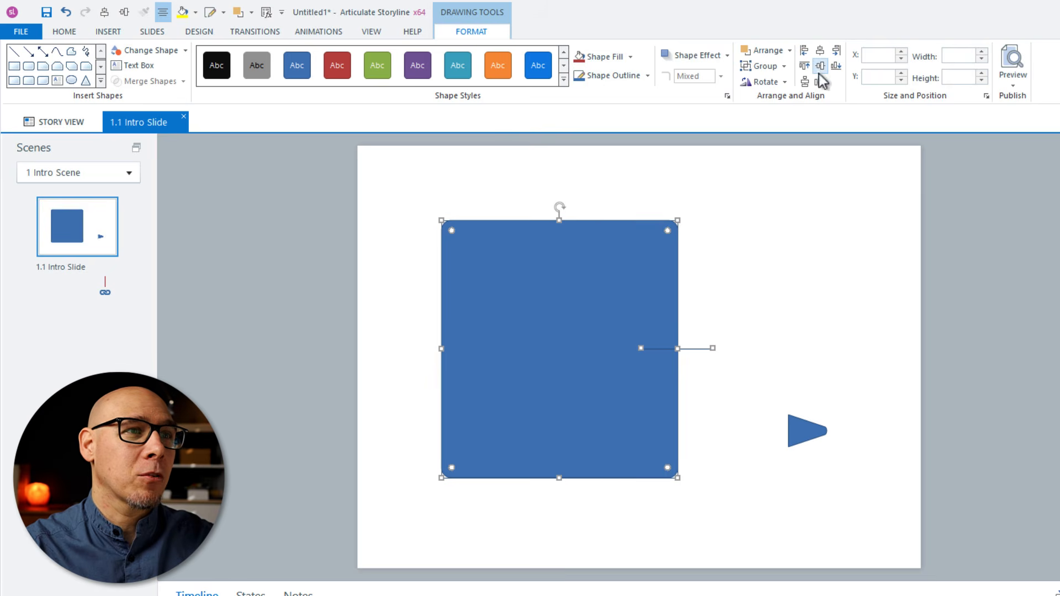
left_click(794, 239)
left_click(686, 350)
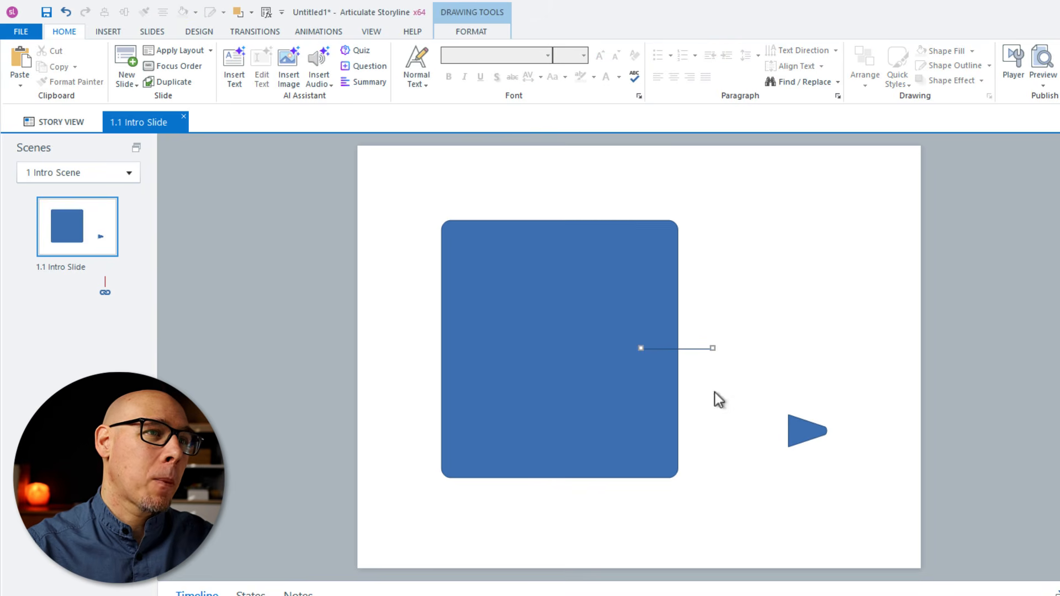
Group the large rounded rectangle with the horizontal line
mouse_move(420, 200)
left_mouse_down()
mouse_move(710, 492)
mouse_move(737, 495)
left_mouse_up()
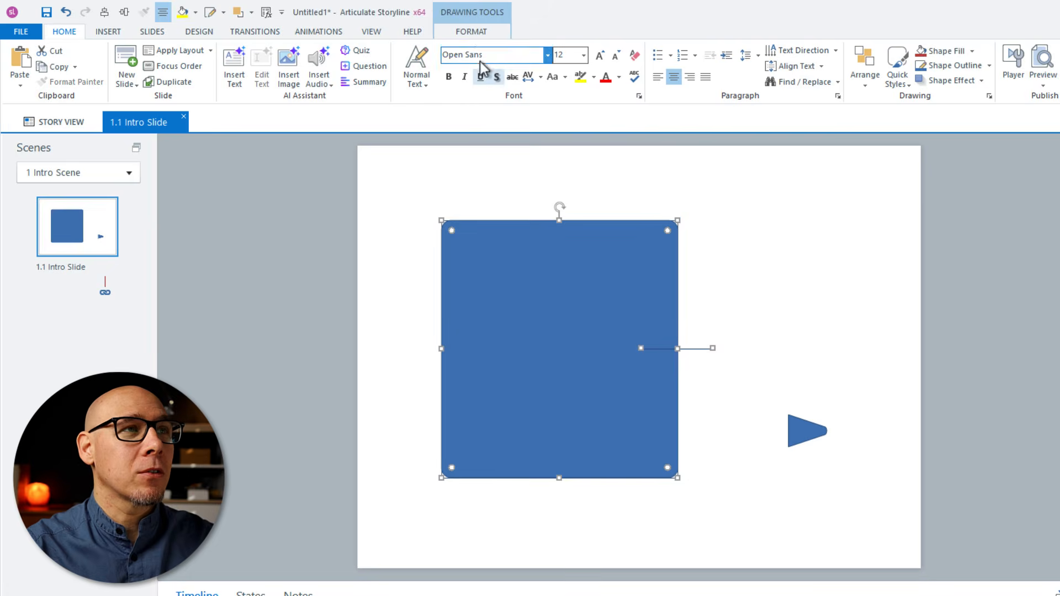
left_click(472, 32)
key("ctrl+g")
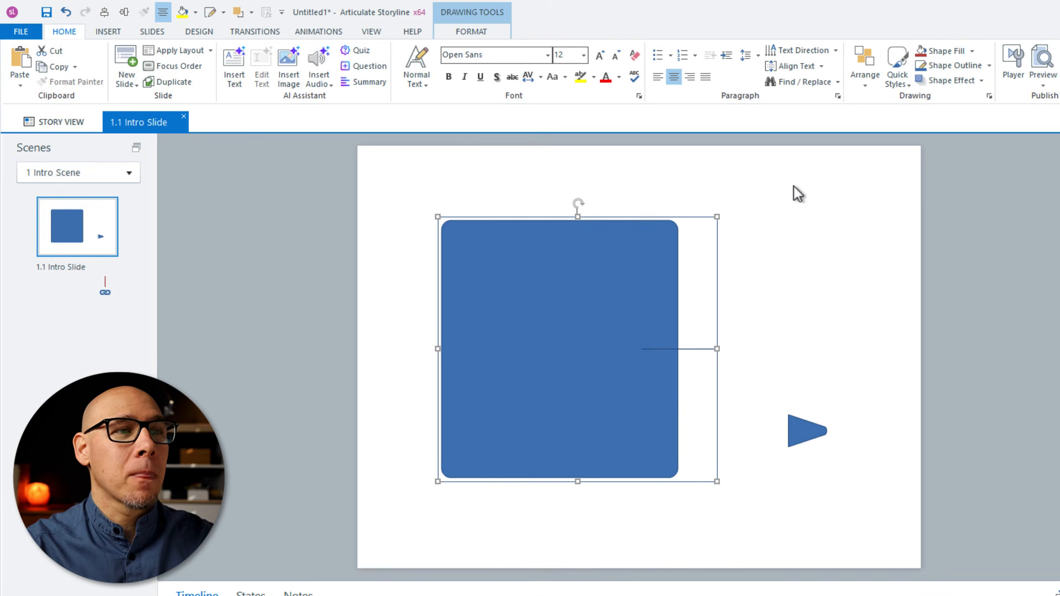
Test resizing the rectangle-and-line group by making it taller, then shorter, then taller again
left_click_drag(575, 218, 578, 180)
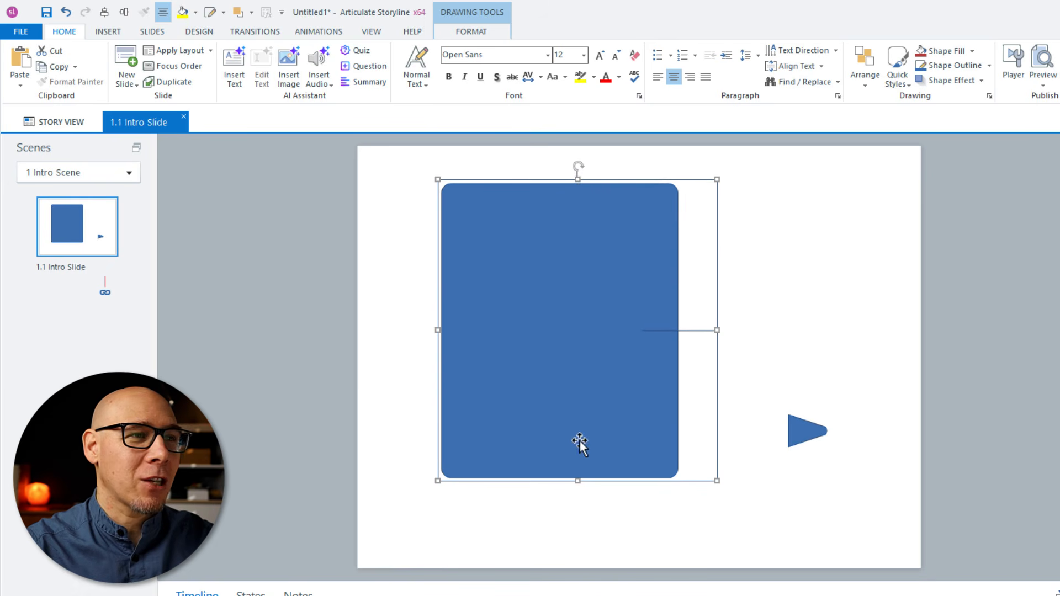
left_click_drag(578, 179, 578, 295)
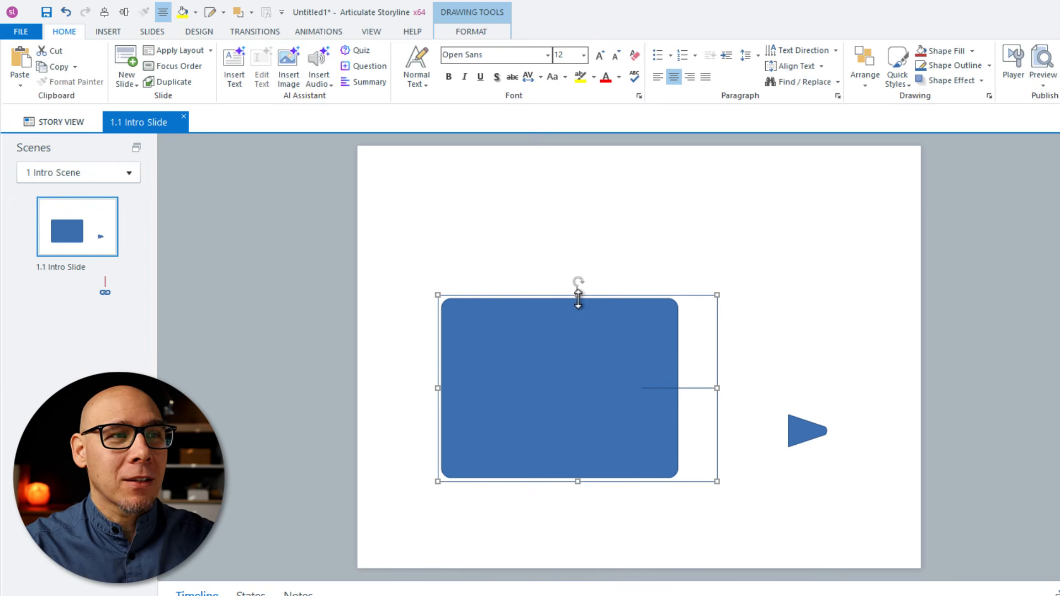
left_click_drag(578, 294, 589, 200)
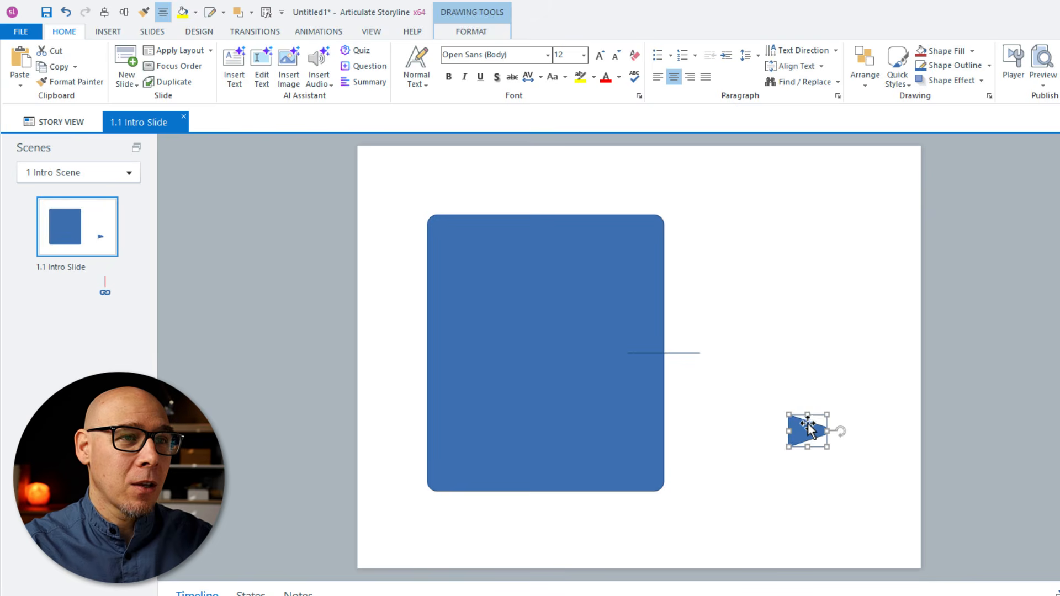
Cut the pointer shape from the slide and group the remaining rectangle and line
key("Delete")
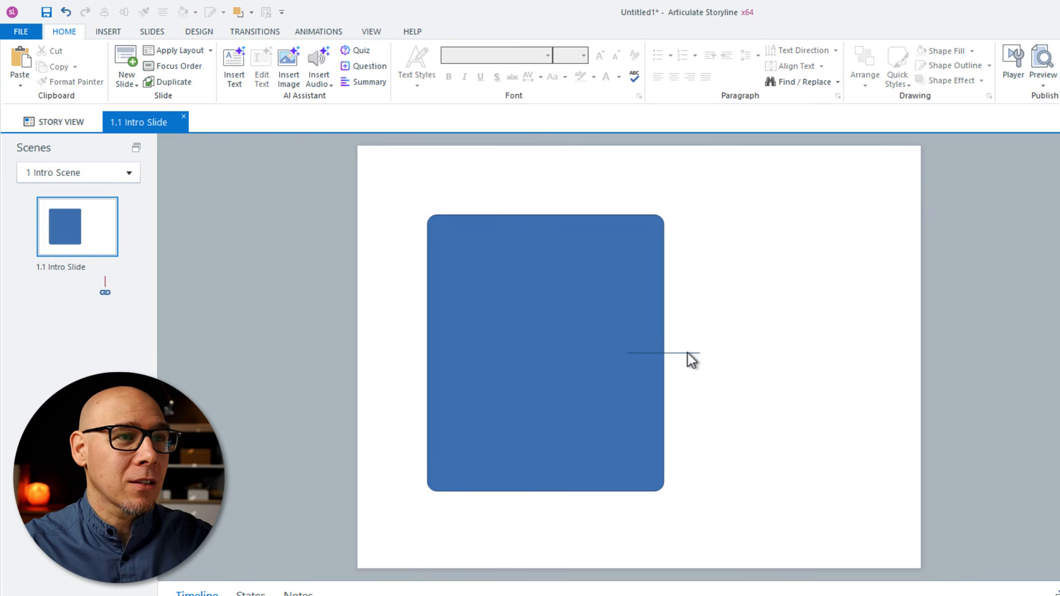
key("ctrl+a")
key("ctrl+g")
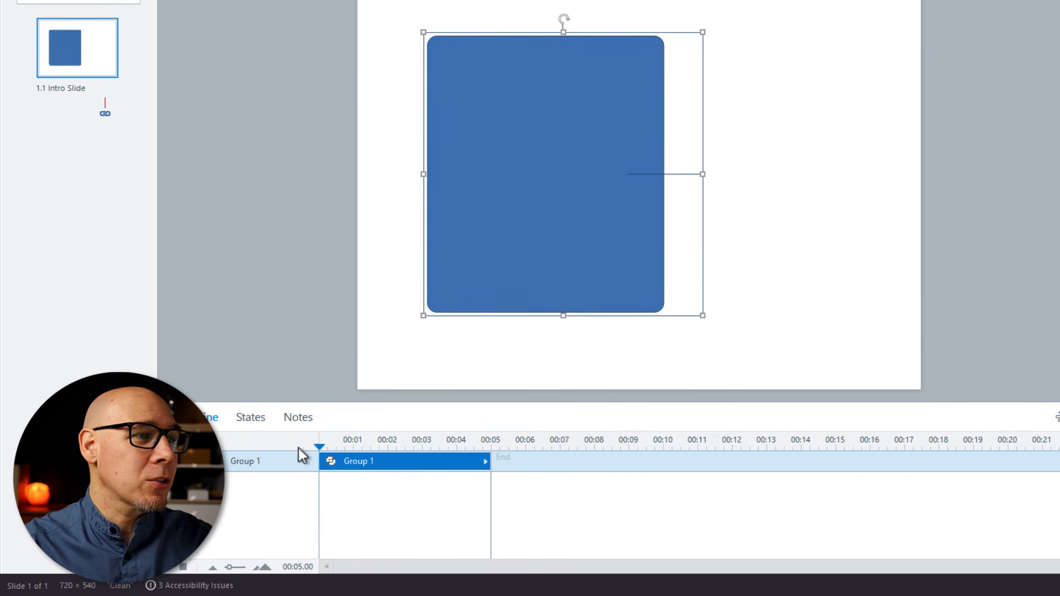
Open the states of the line inside the group for editing and paste the pointer shape into its Normal state
left_click(220, 461)
left_click(372, 488)
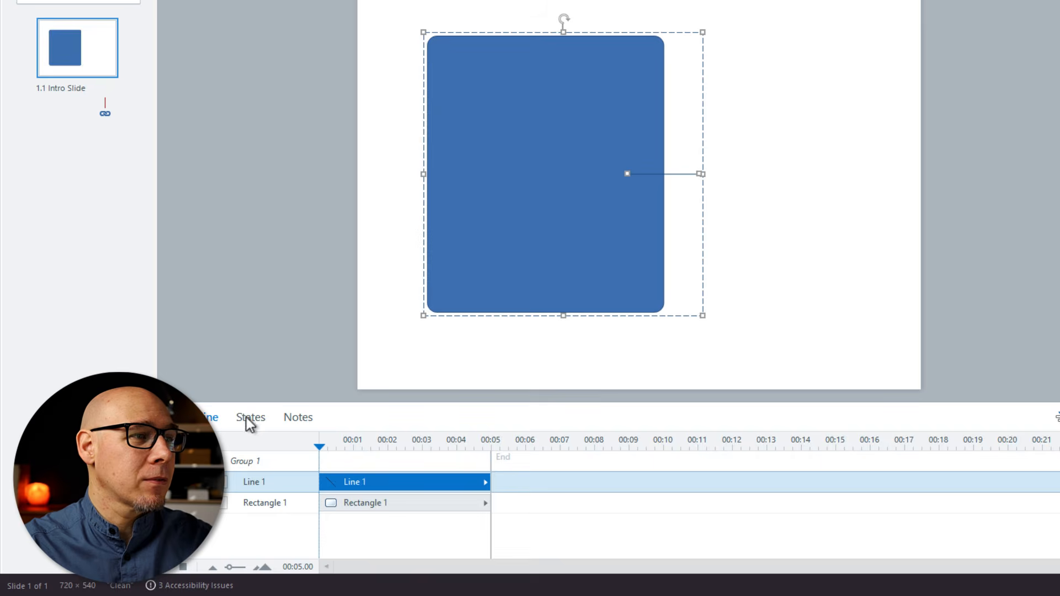
left_click(250, 418)
key("ctrl+v")
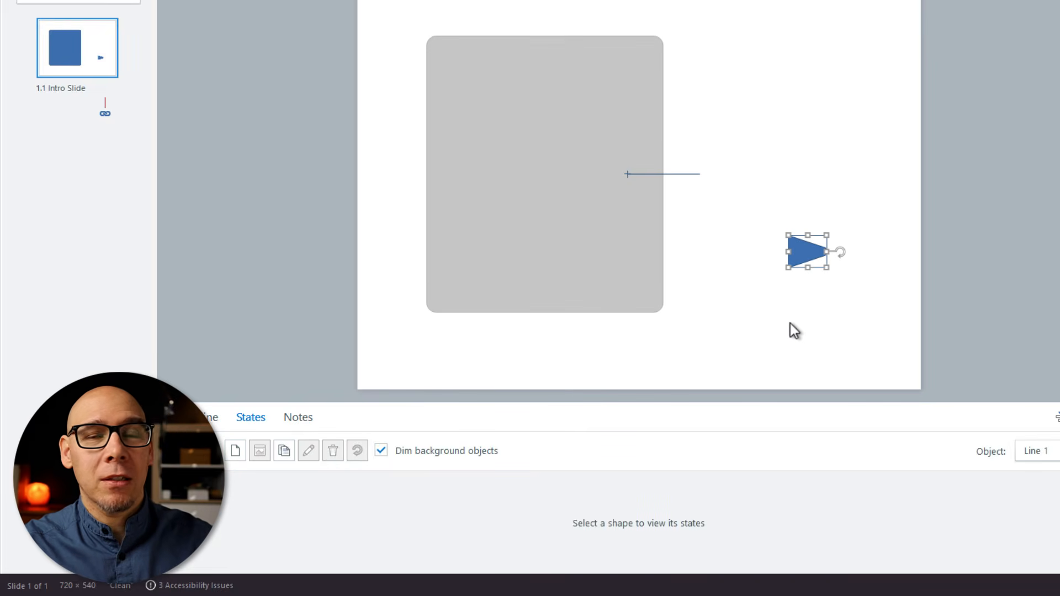
Position the pasted pointer over the line so its base slightly overlaps the rectangle's right edge, and set it to No Outline
left_click_drag(808, 252, 685, 176)
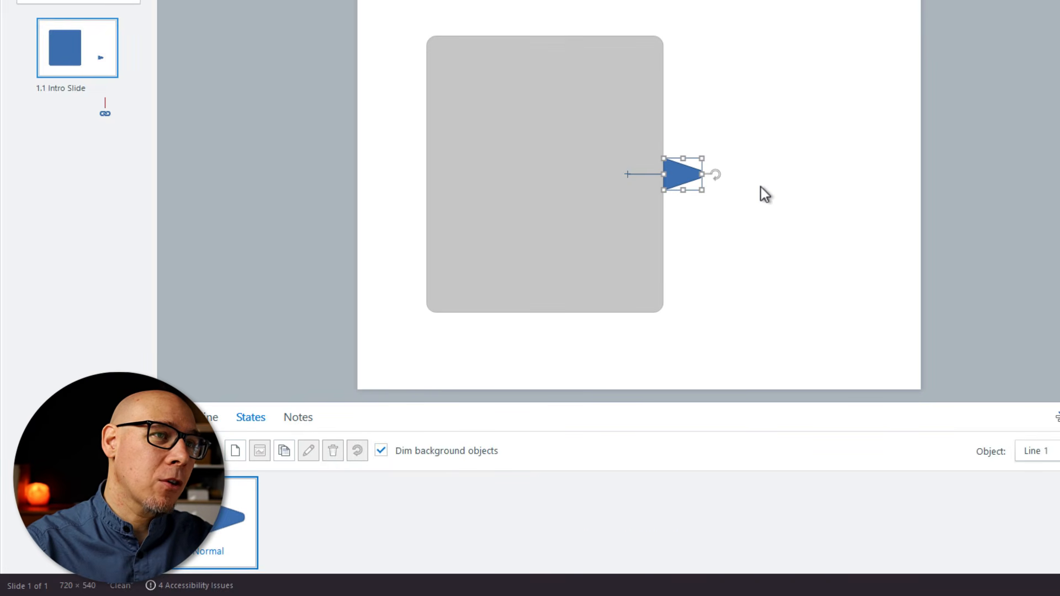
key("Left")
key("Left")
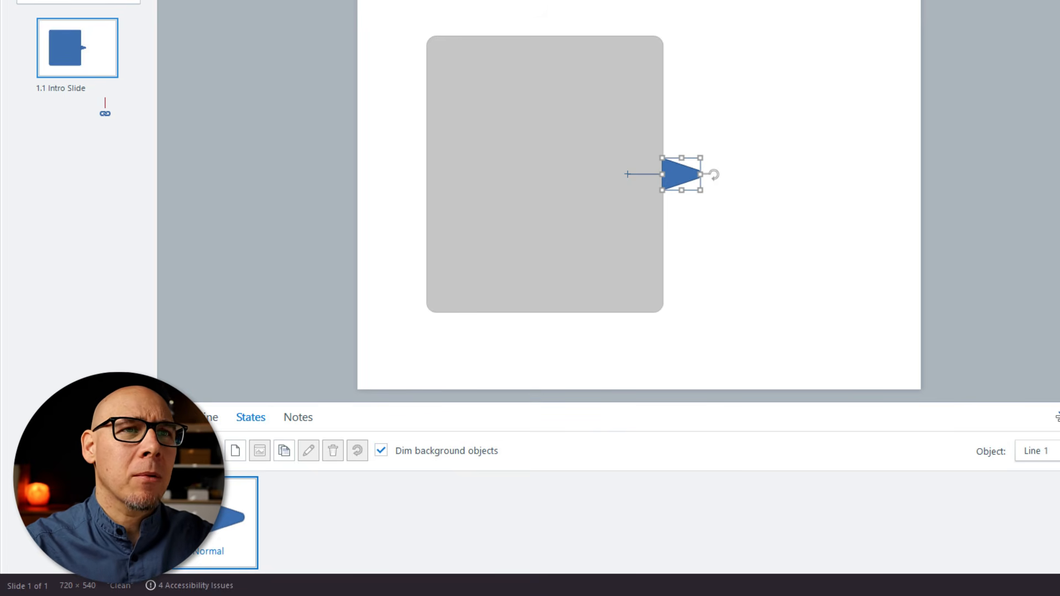
left_click(946, 0)
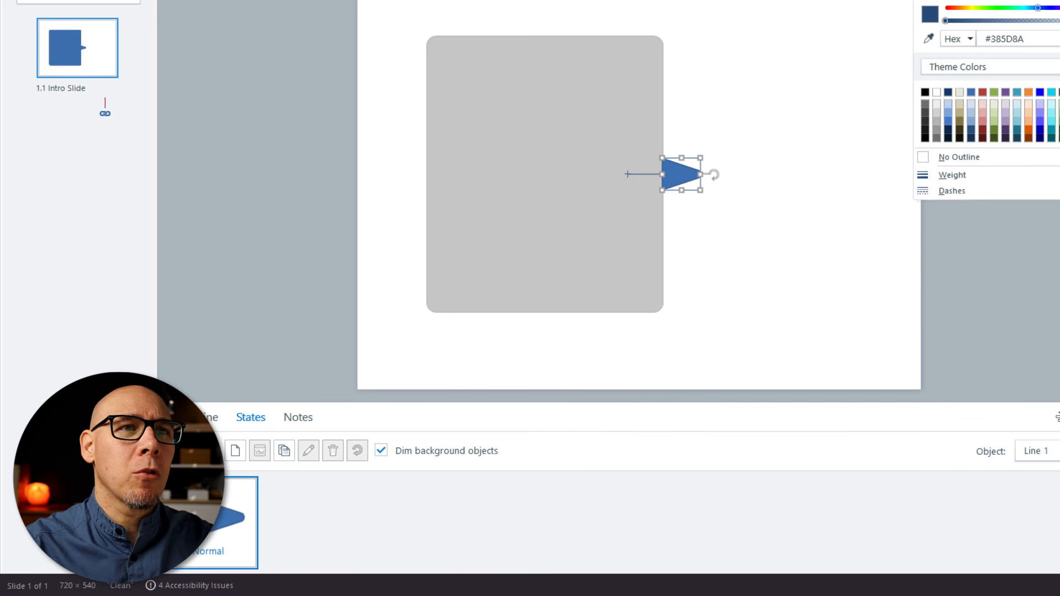
left_click(958, 157)
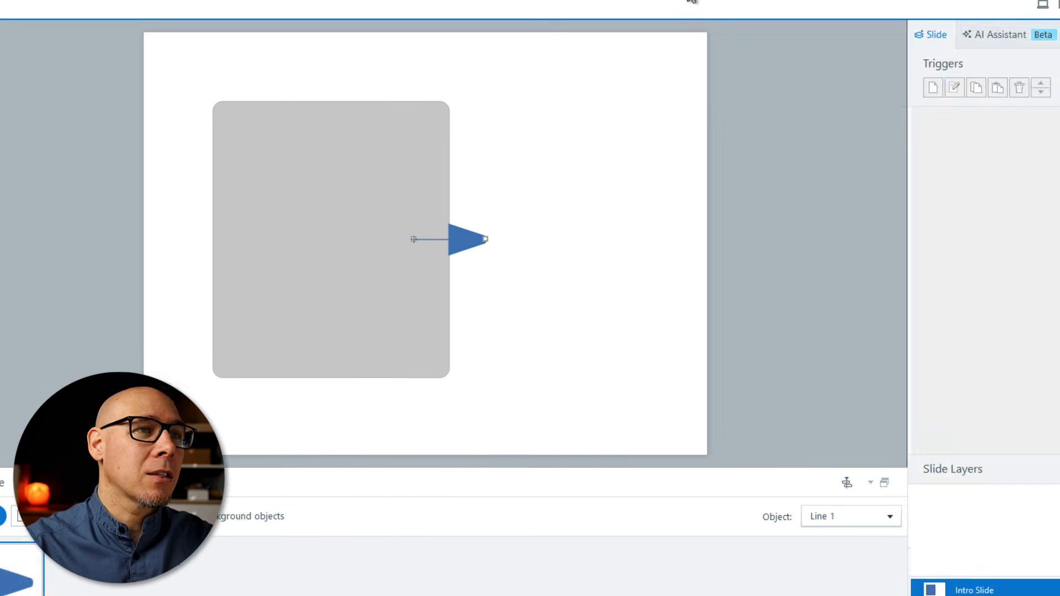
Make the line beneath the pointer in its Normal state invisible by setting its line colour transparency to 100%
left_click(697, 6)
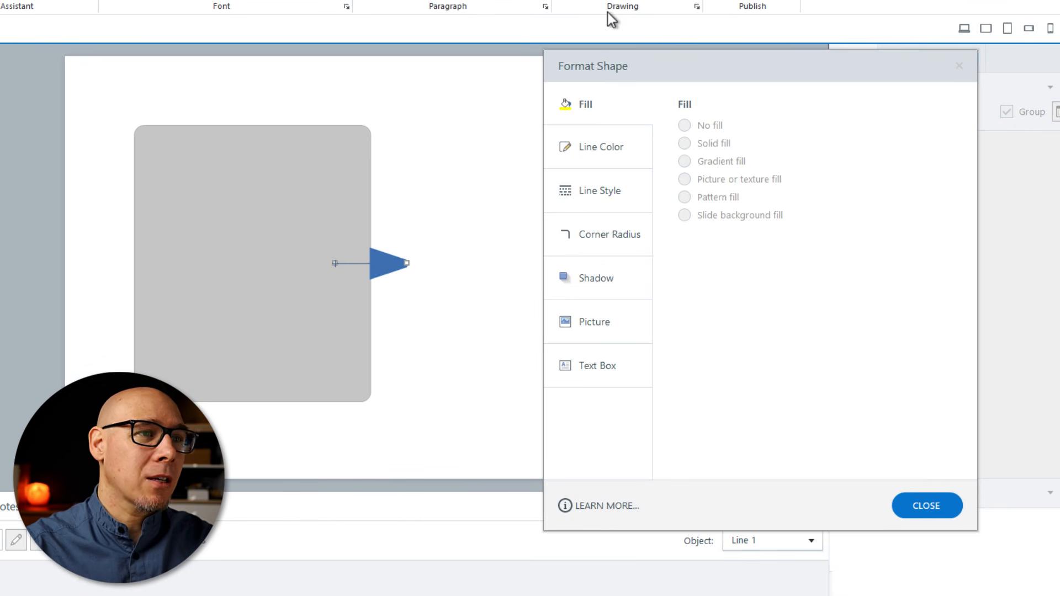
left_click(613, 159)
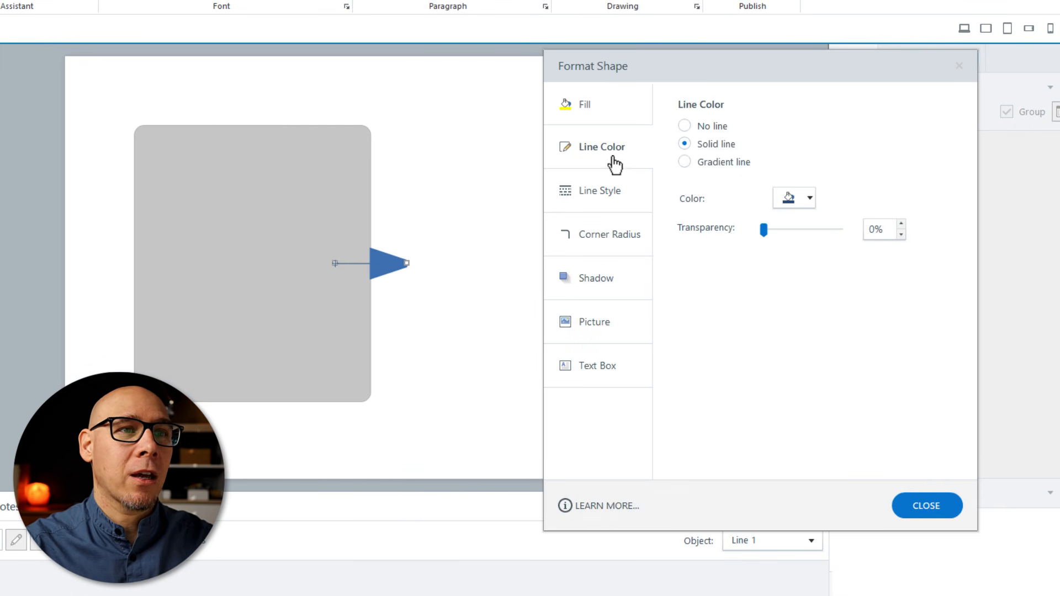
left_click_drag(766, 231, 909, 243)
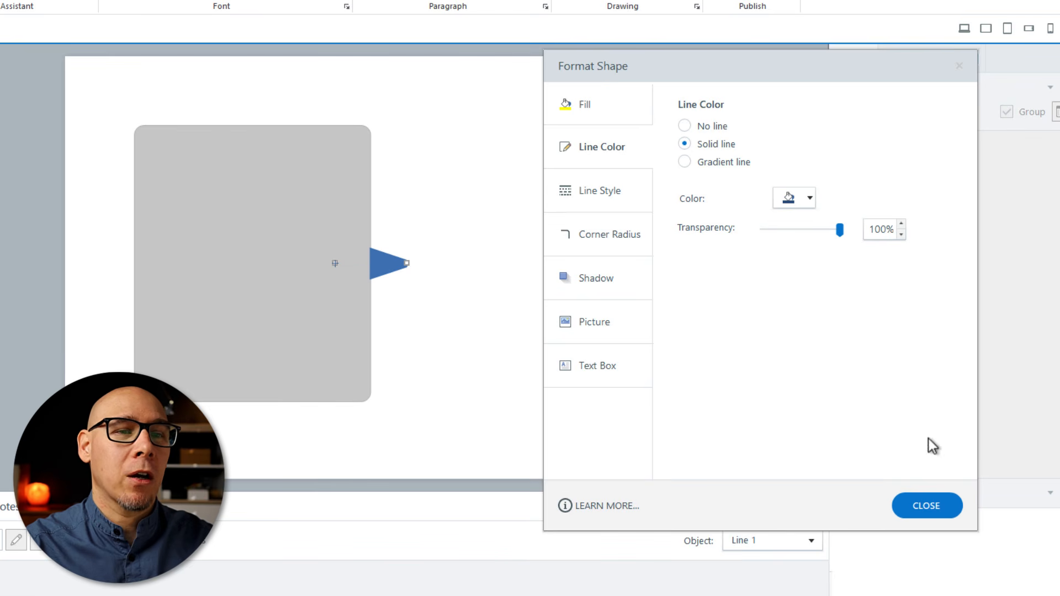
left_click(927, 506)
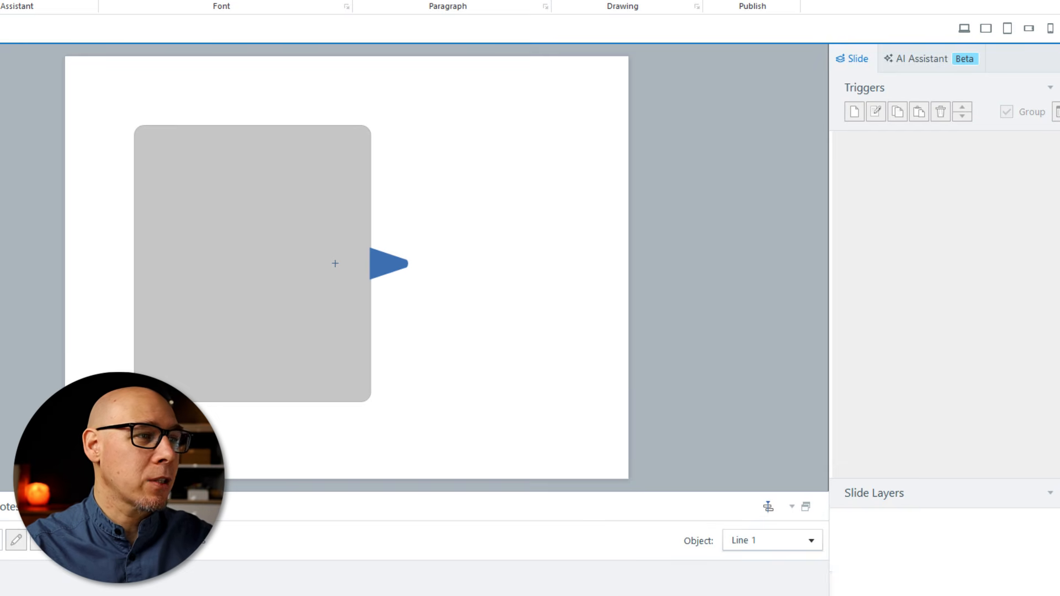
Leave state editing and set the rounded rectangle inside the group to No Outline
left_click(335, 263)
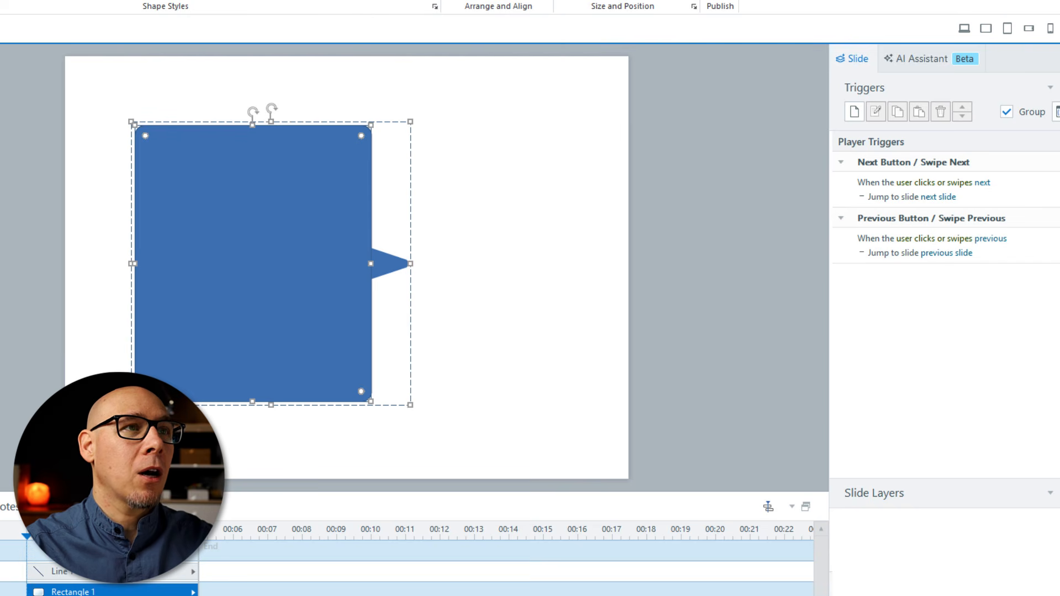
left_click(359, 1)
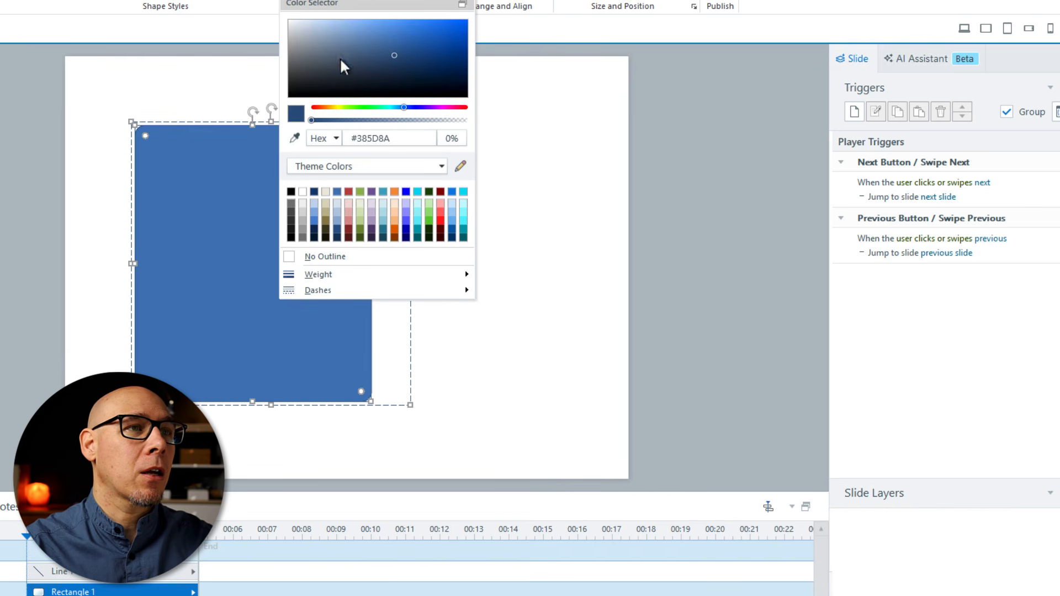
left_click(320, 257)
left_click(538, 246)
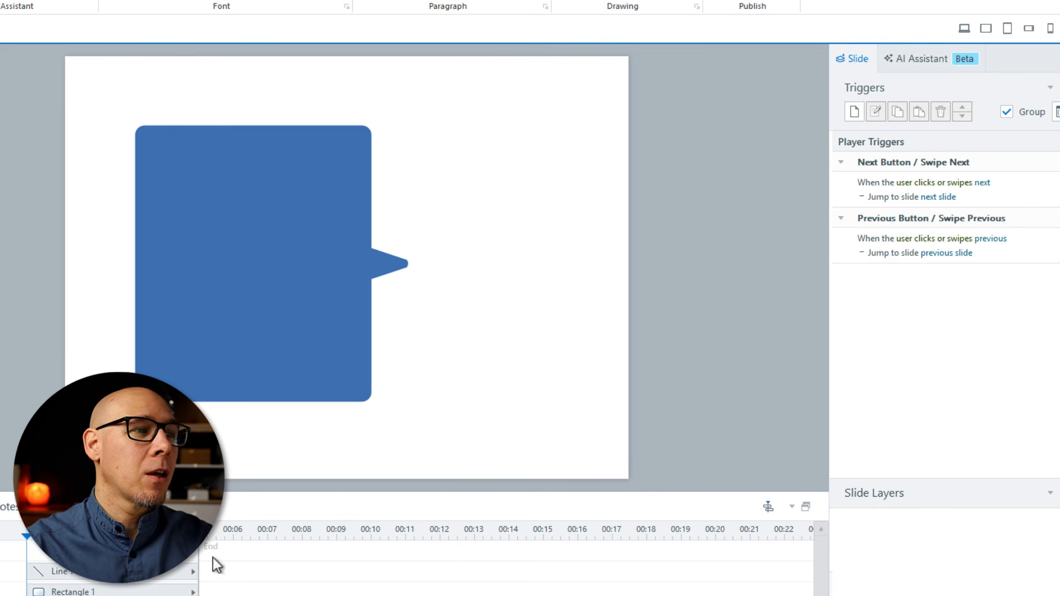
Test the callout group's vertical resizing by stretching its upper edge slightly upward and shrinking it well down
left_click(189, 193)
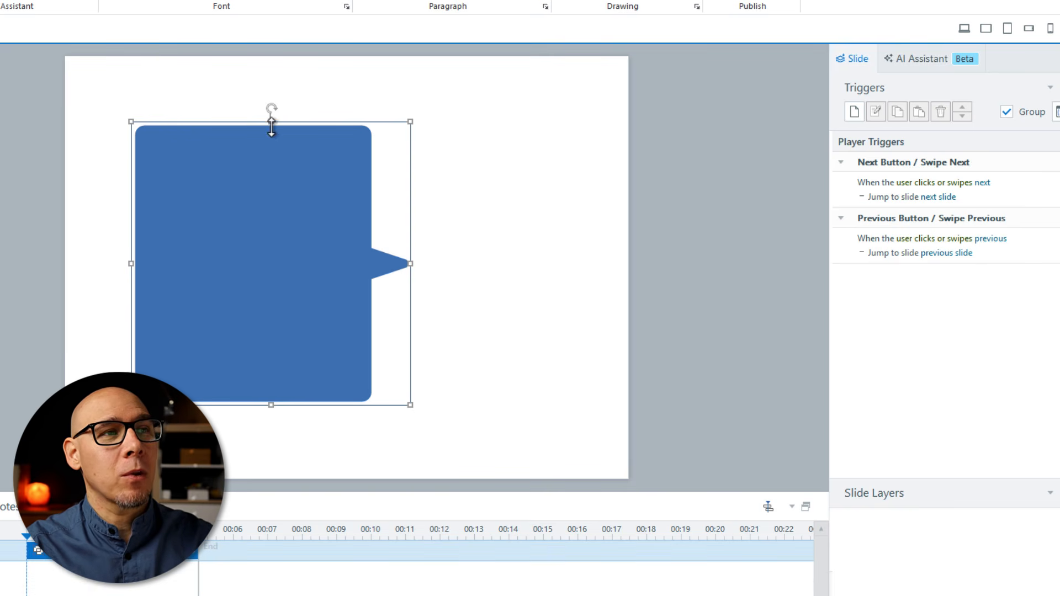
left_click_drag(271, 122, 287, 94)
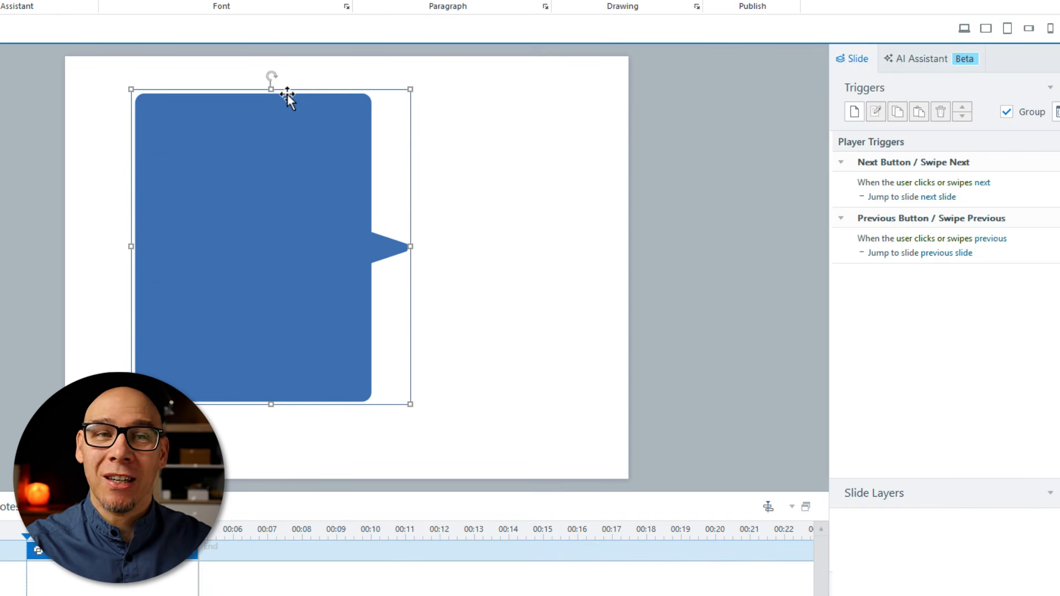
left_click_drag(266, 91, 270, 227)
Enter a two-line string of random placeholder letters as text in the callout's rounded rectangle
left_click(240, 306)
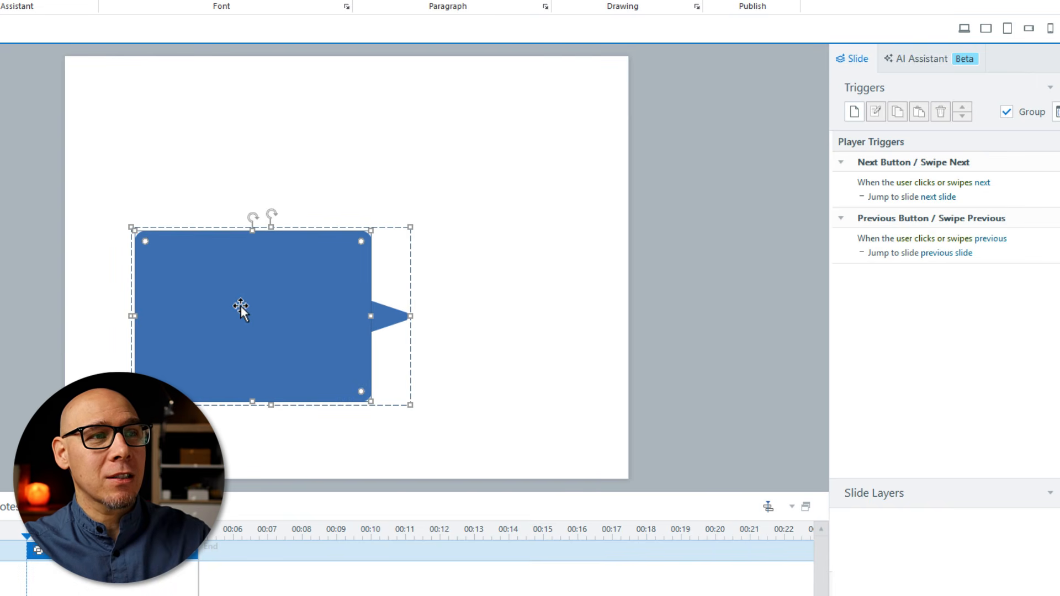
type("ydfgdxfgdfygdsfgdgdfgdgfdgsdgdsfgsdgsdgsdfgsdfgsdfgs")
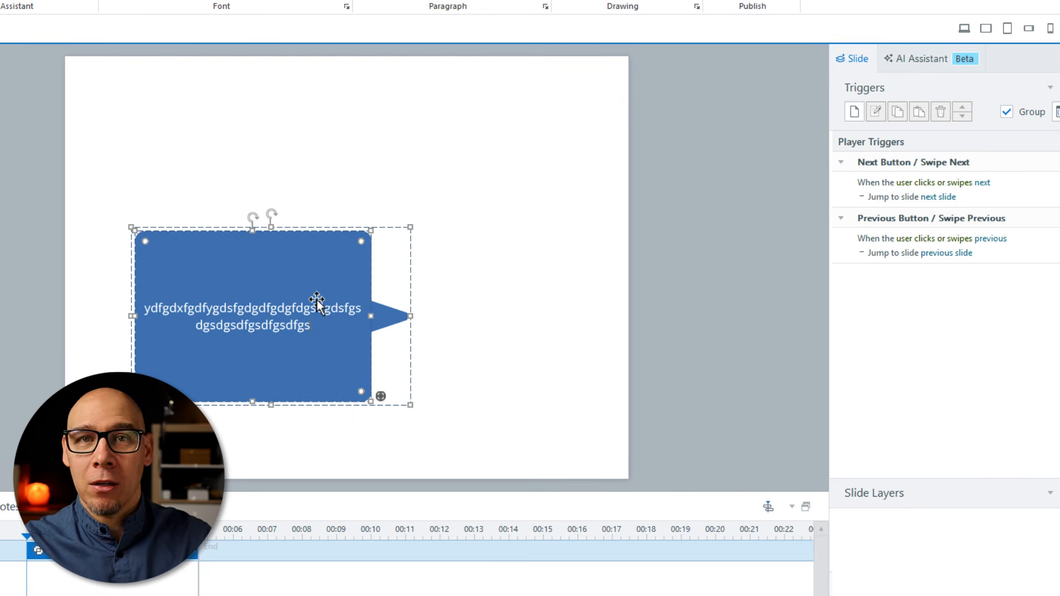
left_click(525, 251)
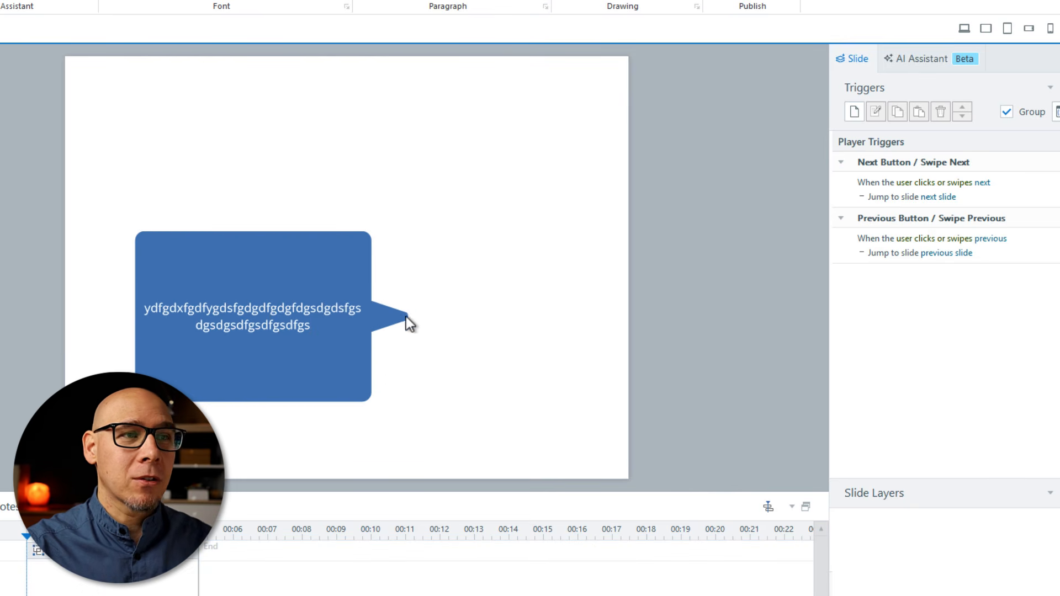
Resize the whole callout group with its text by raising its upper edge, raising its lower edge, and lowering the upper edge slightly
left_click(362, 310)
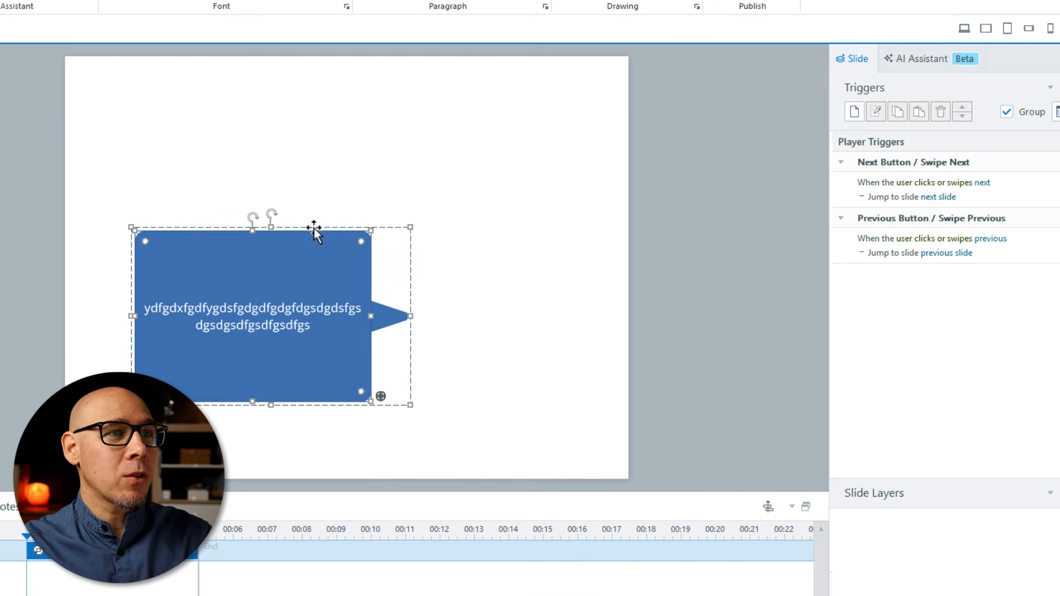
left_click(276, 228)
left_click_drag(275, 228, 271, 134)
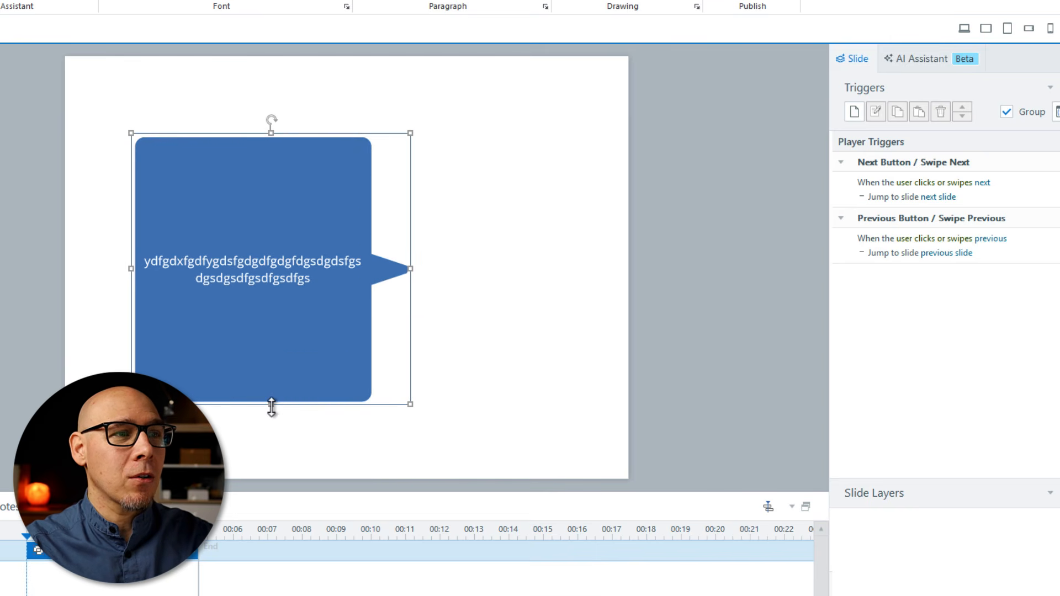
left_click_drag(271, 409, 276, 320)
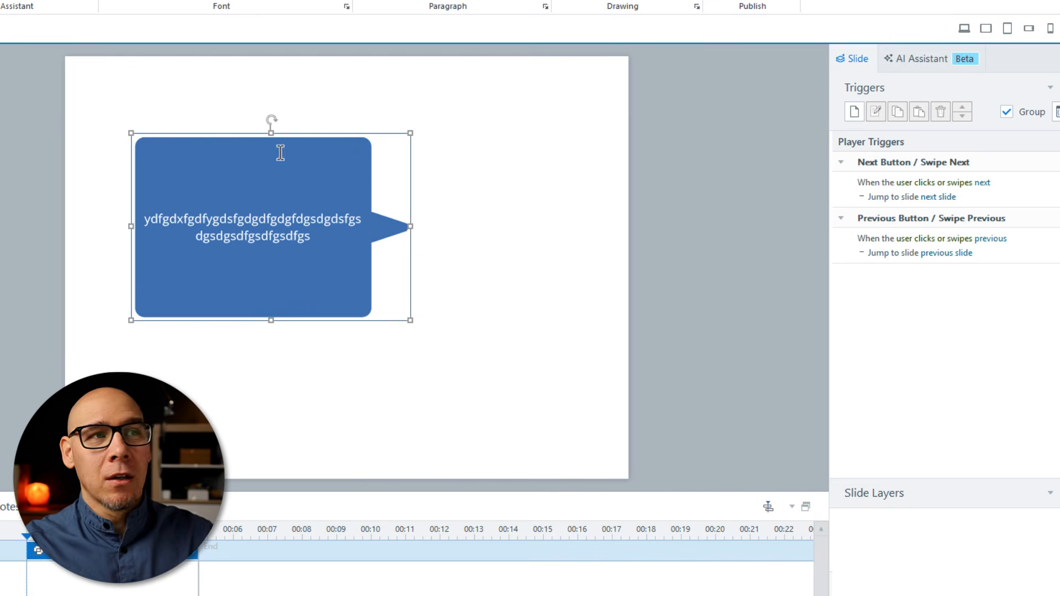
left_click_drag(273, 133, 272, 165)
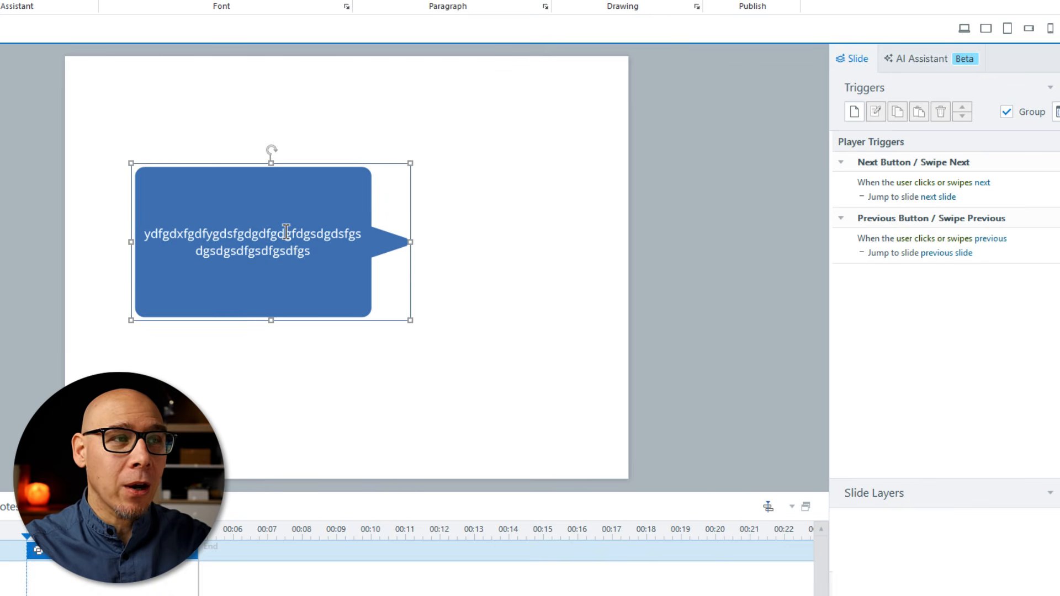
Try narrowing the whole group from its left side, undo that, and widen only the rectangle inside it leftward
left_click_drag(129, 245, 322, 242)
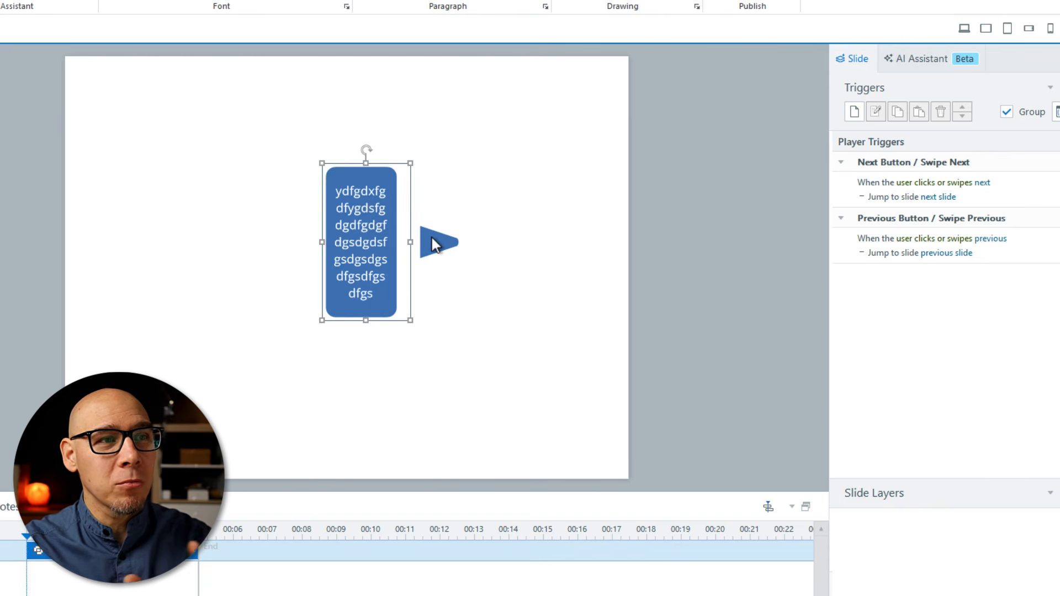
key("ctrl+z")
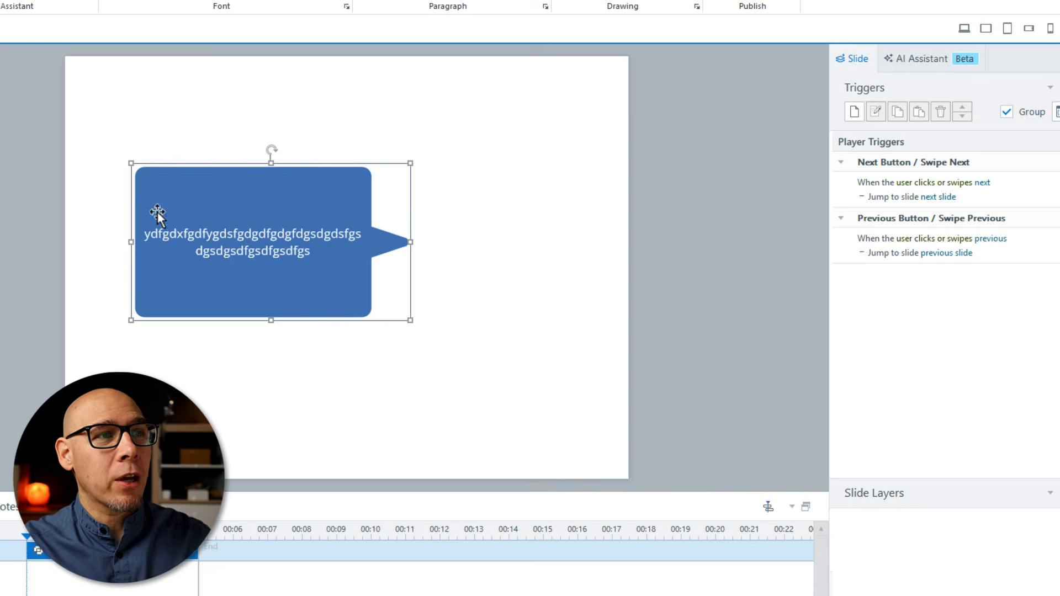
left_click(253, 197)
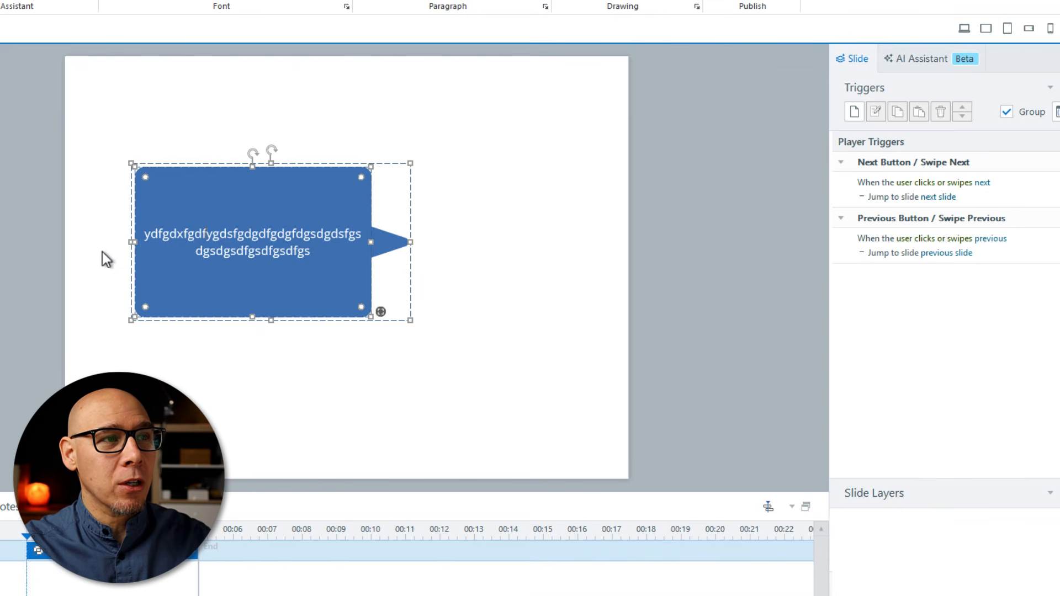
left_click_drag(133, 243, 85, 243)
left_click(491, 182)
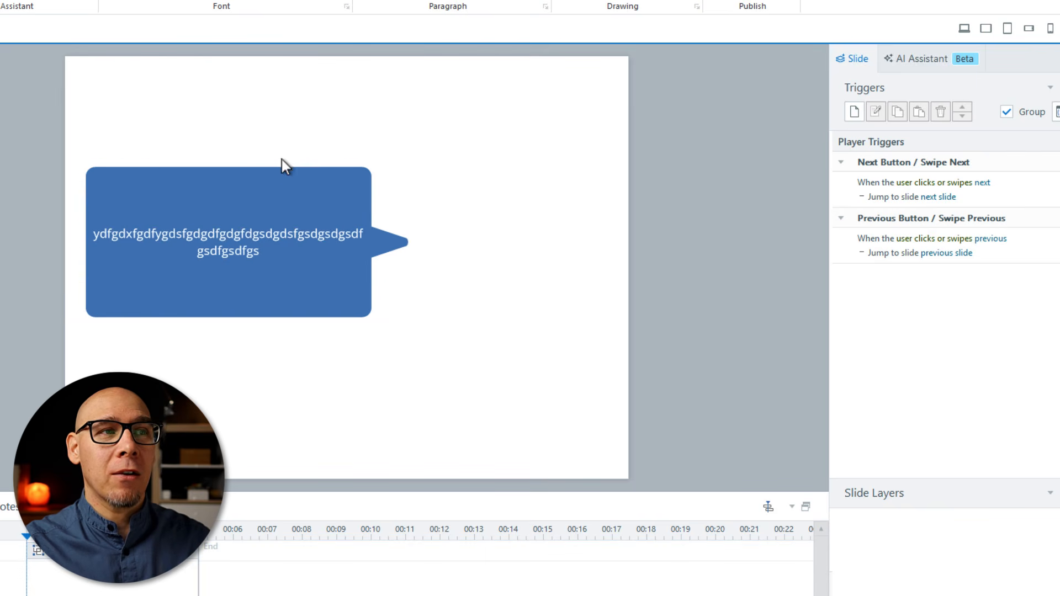
Move the callout group up and to the right on the slide and make it taller by extending its lower edge
left_click_drag(284, 168, 356, 121)
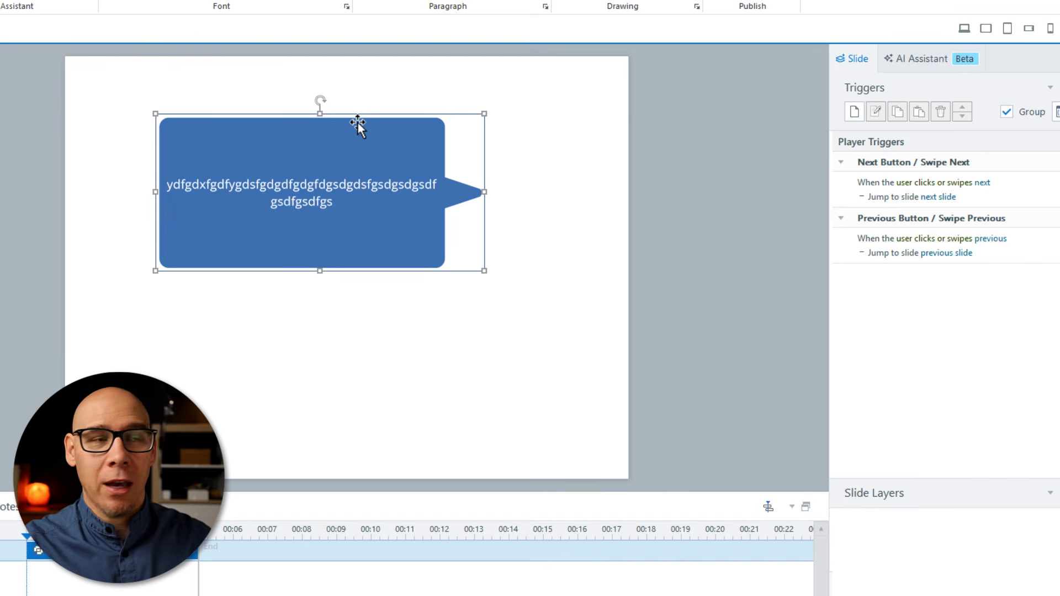
left_click_drag(318, 271, 319, 391)
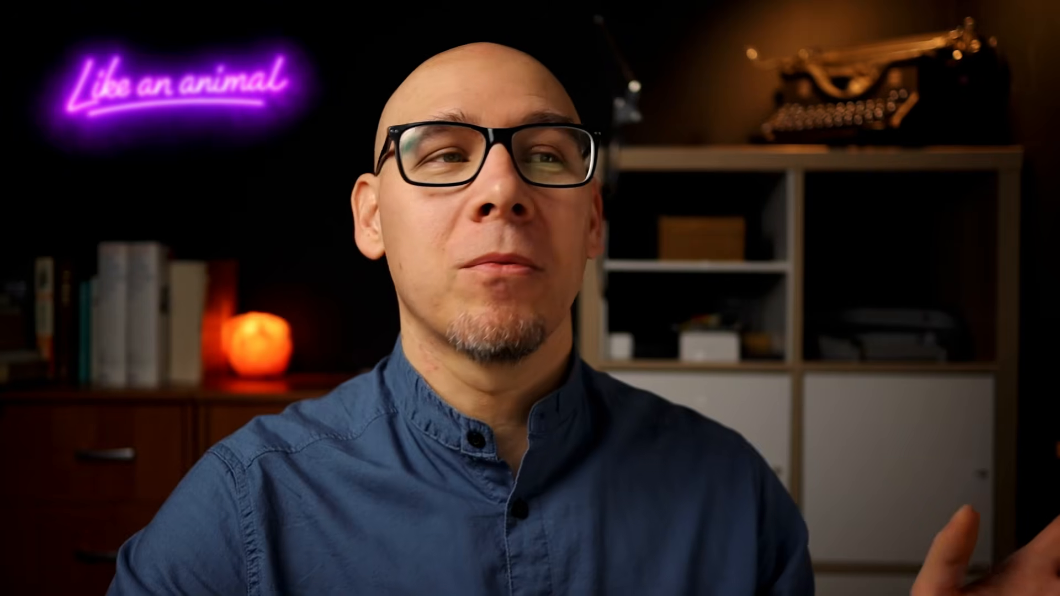